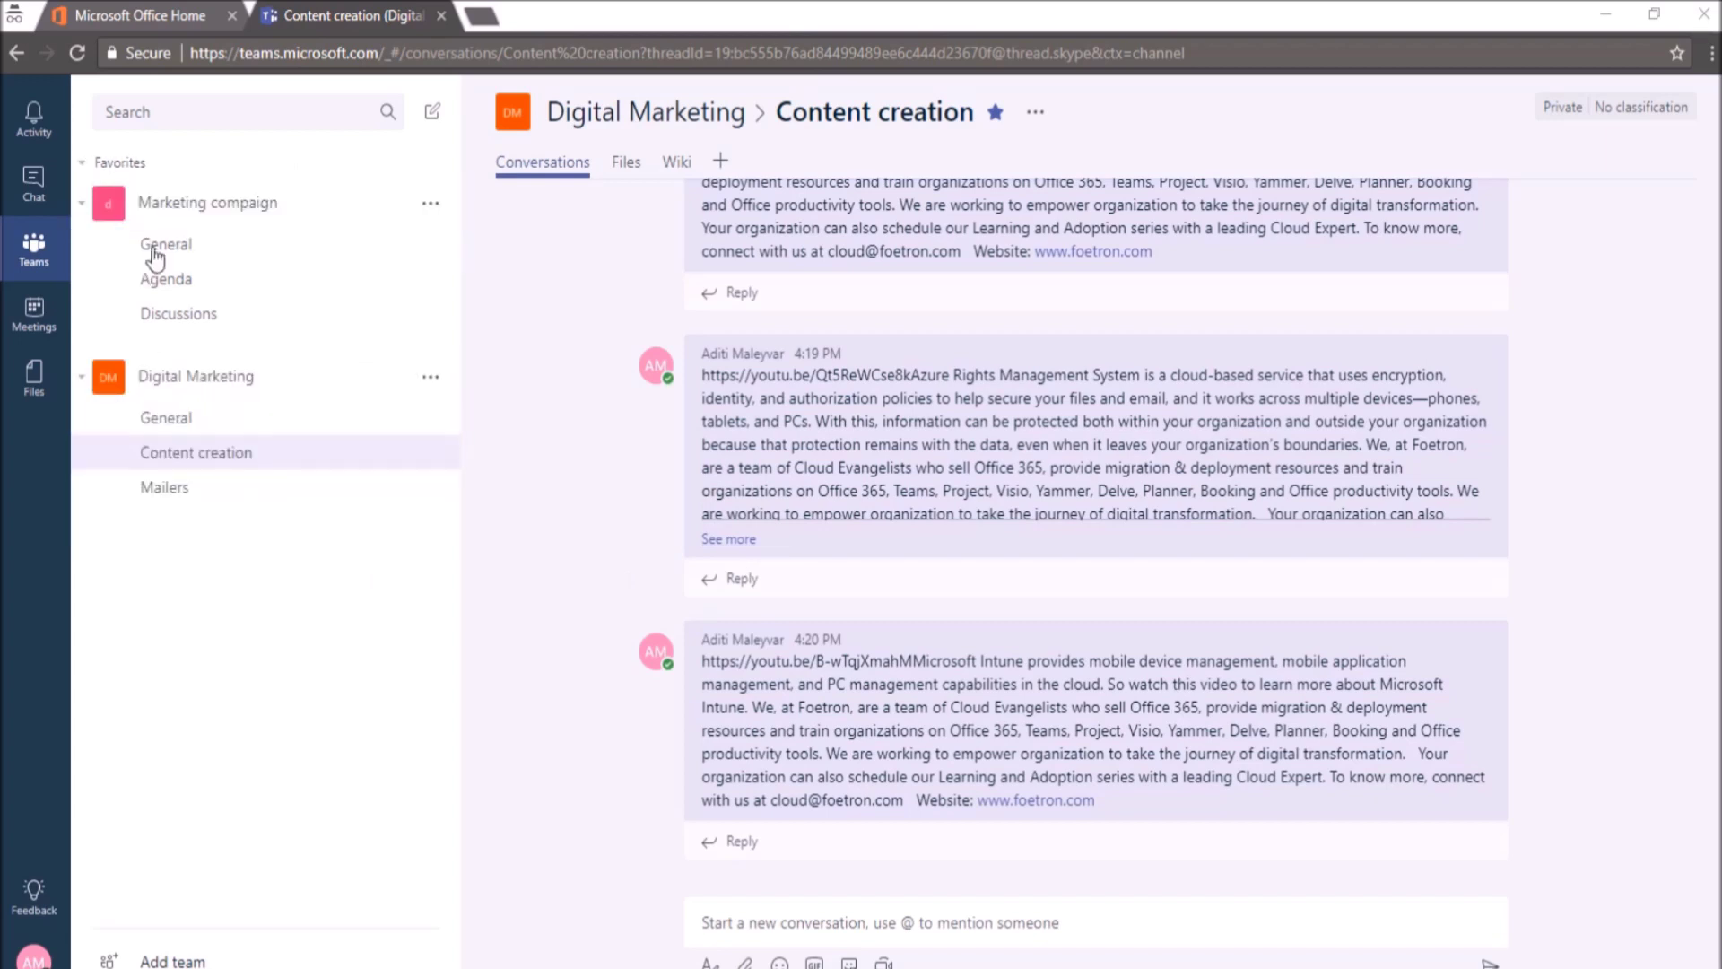
Start scheduling a new meeting titled "Campaign Agenda" with "Conference room" as its location.
click(33, 298)
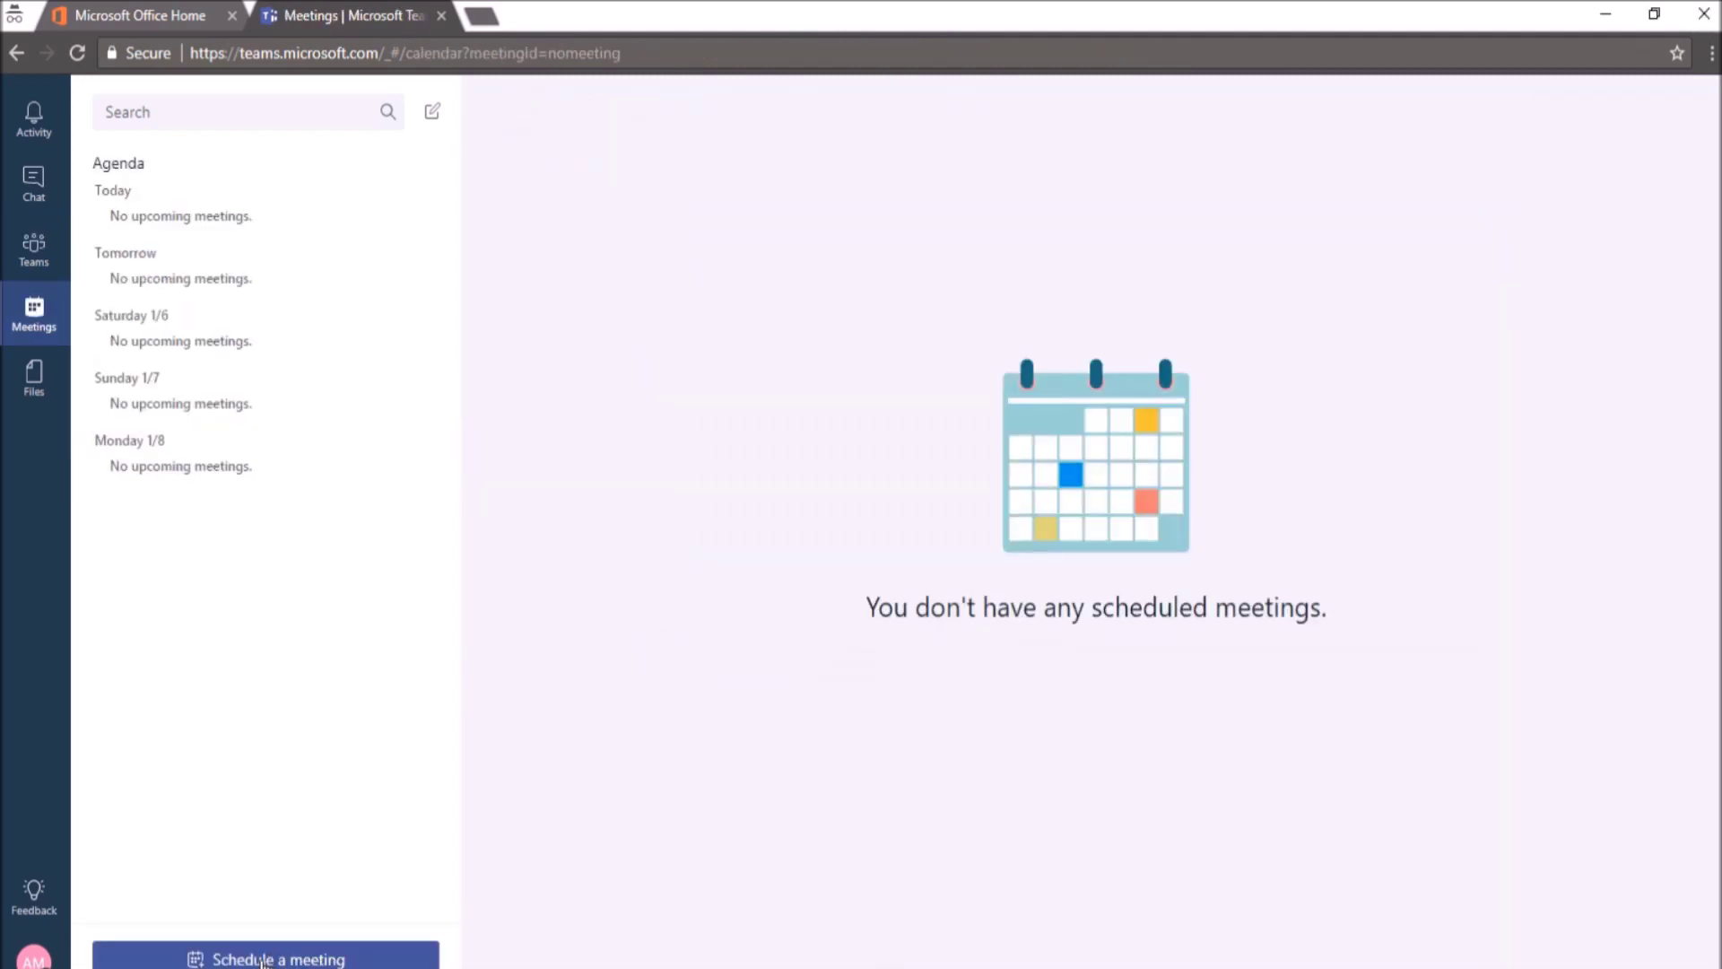
click(264, 960)
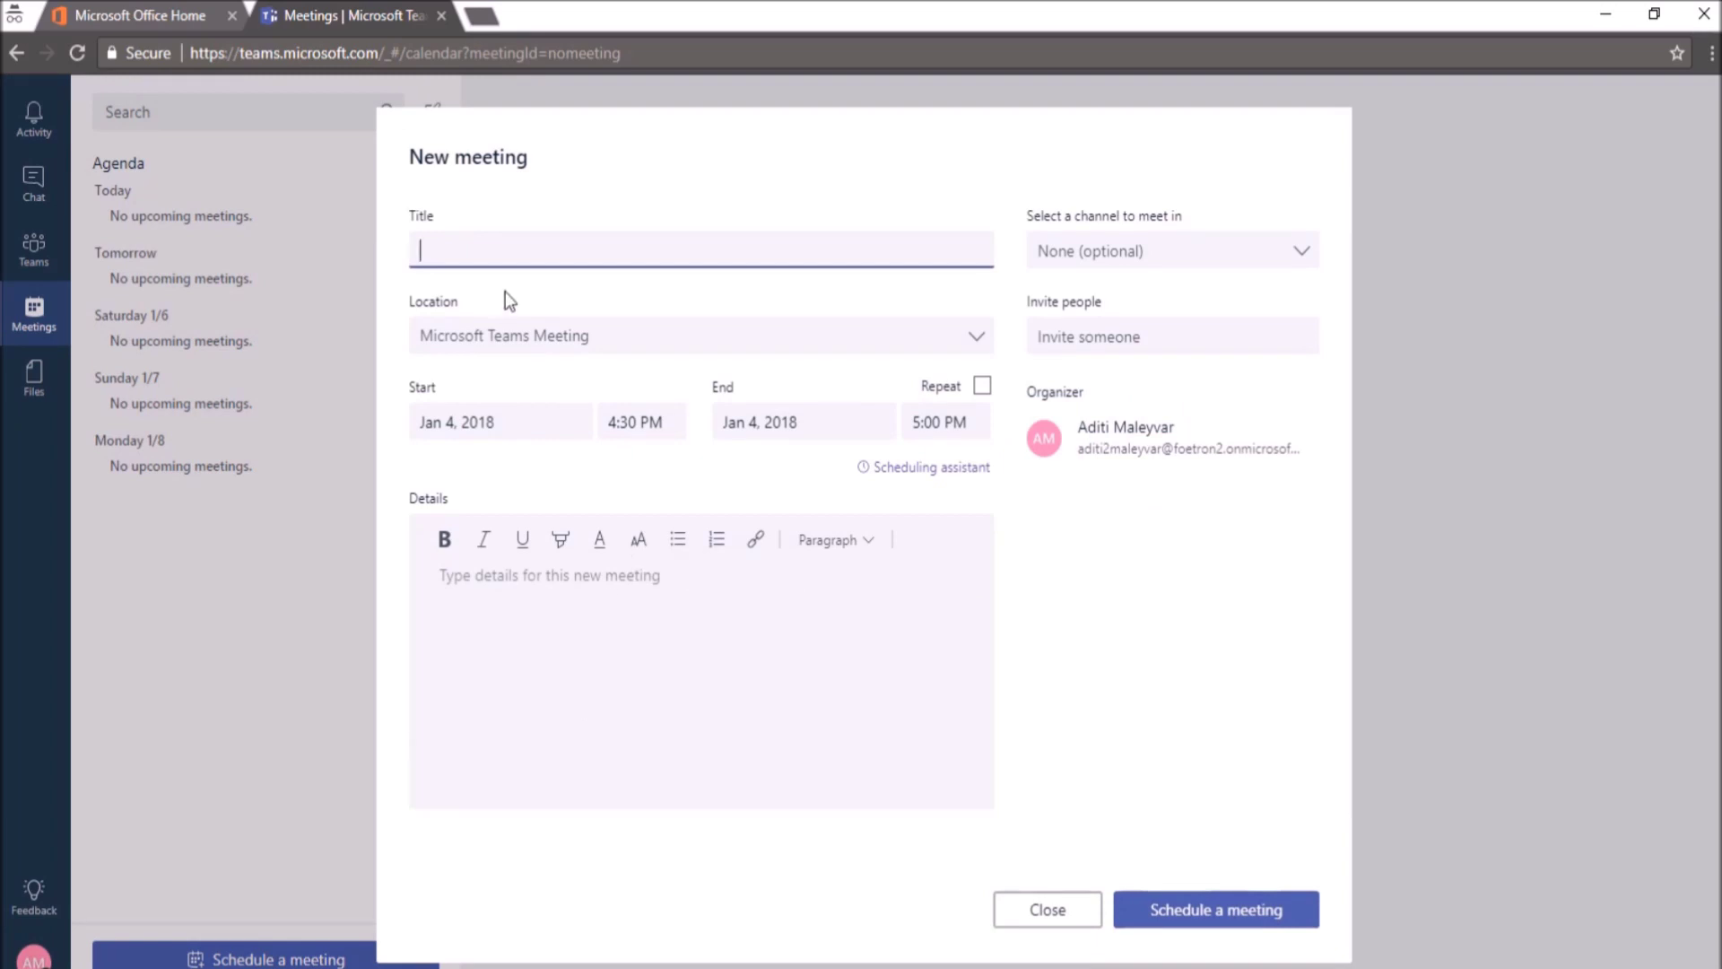
text(Campaign Agenda)
key(Tab)
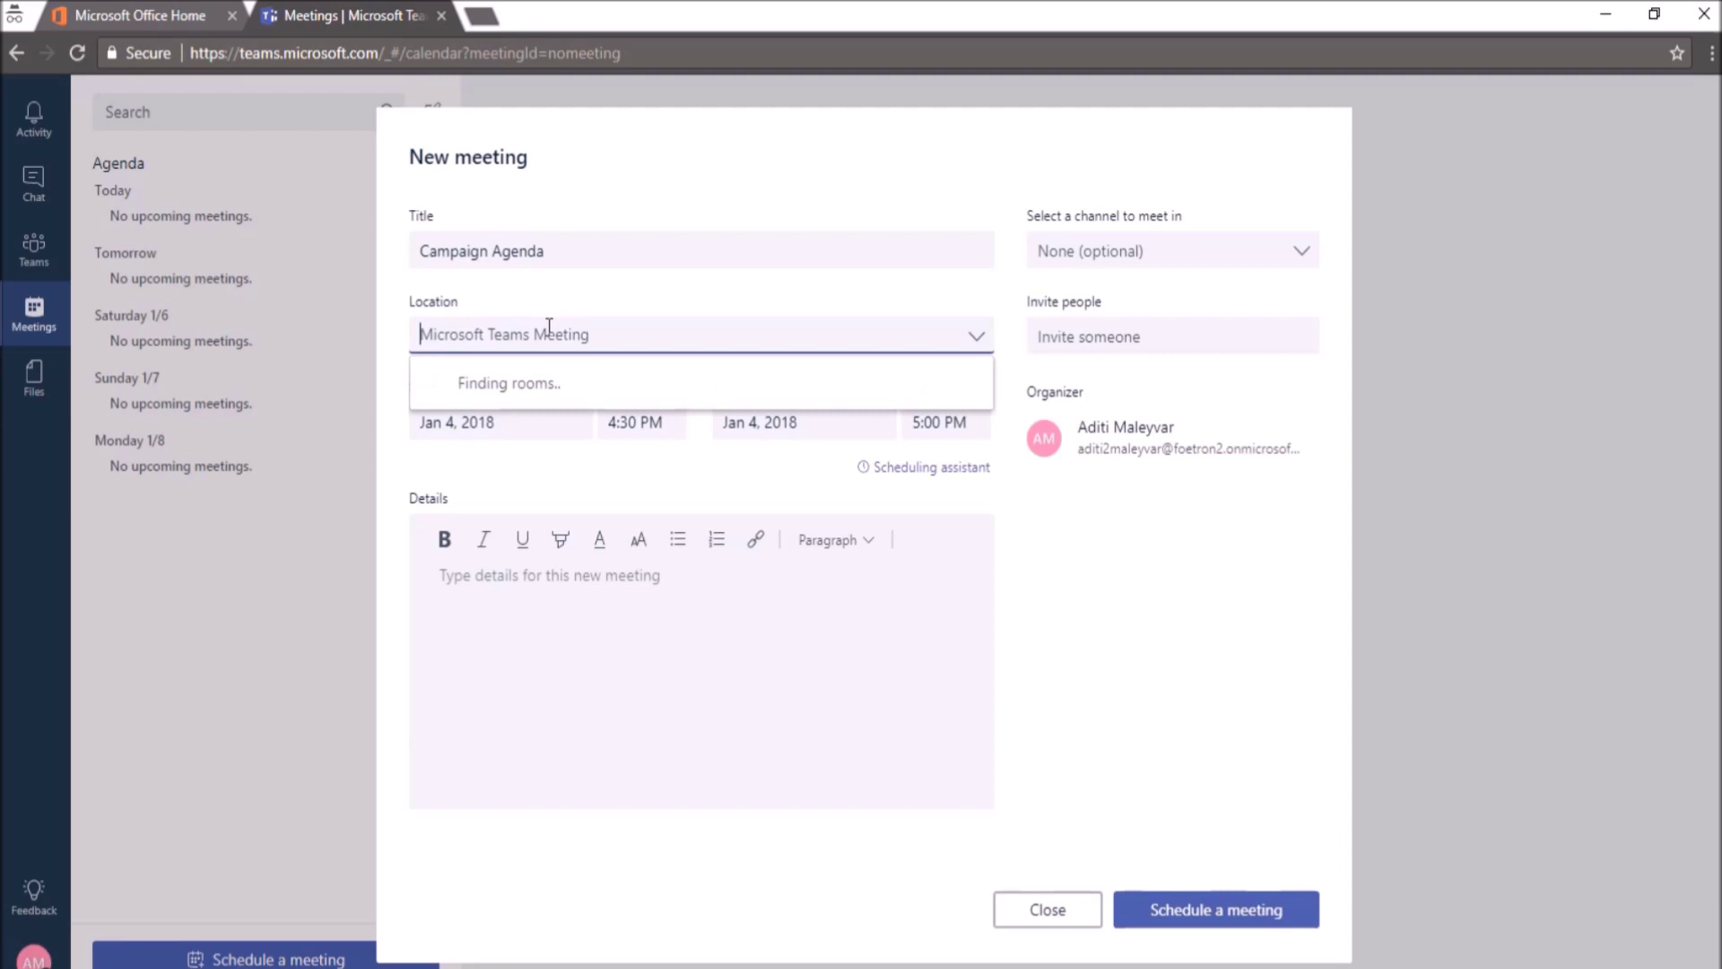
text(Conference room)
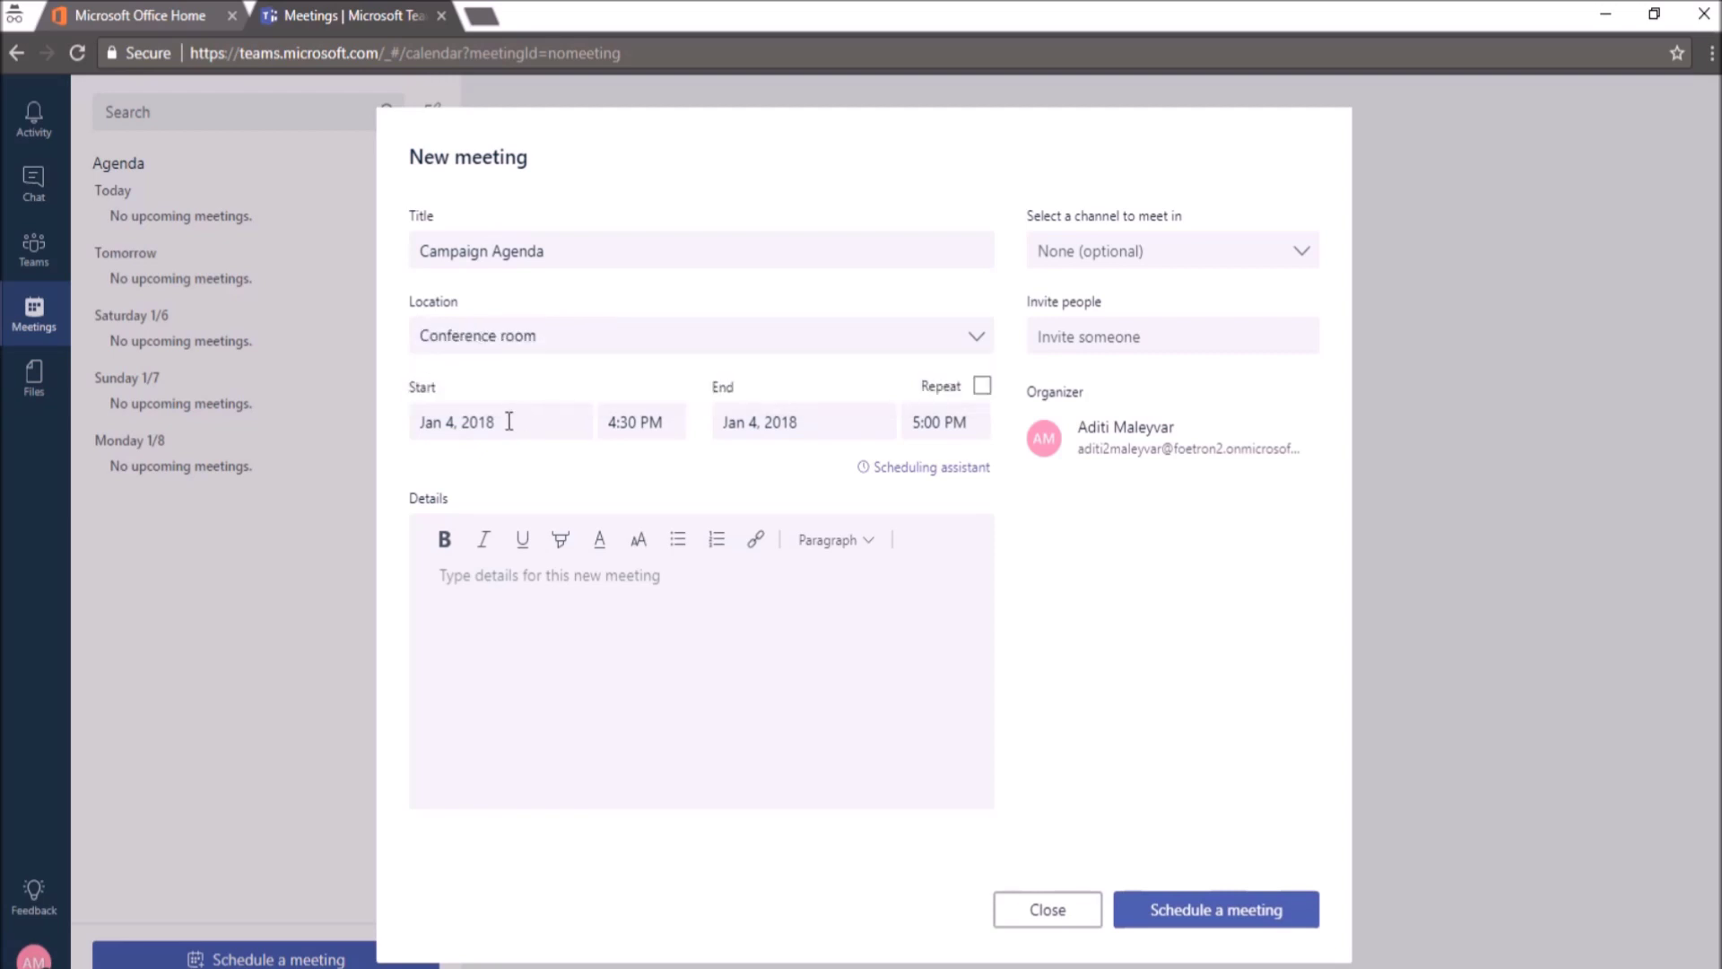
Set the meeting time from 4:00 PM to 5:00 PM and make the meeting recurring.
click(635, 421)
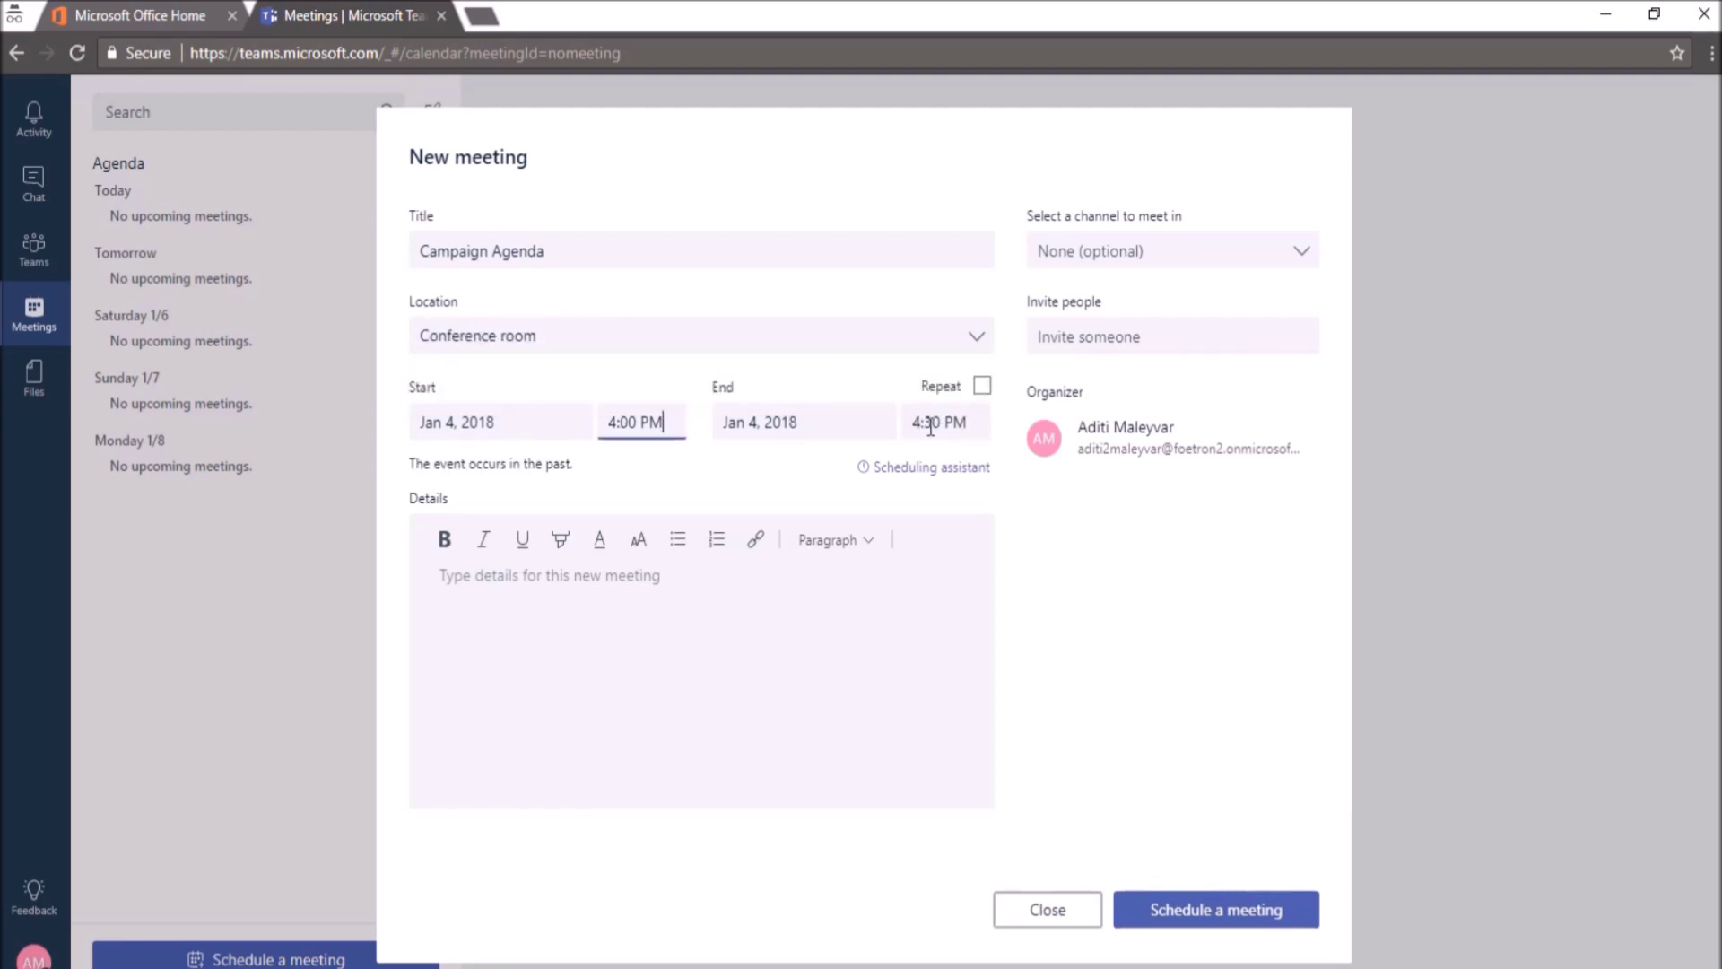
click(932, 428)
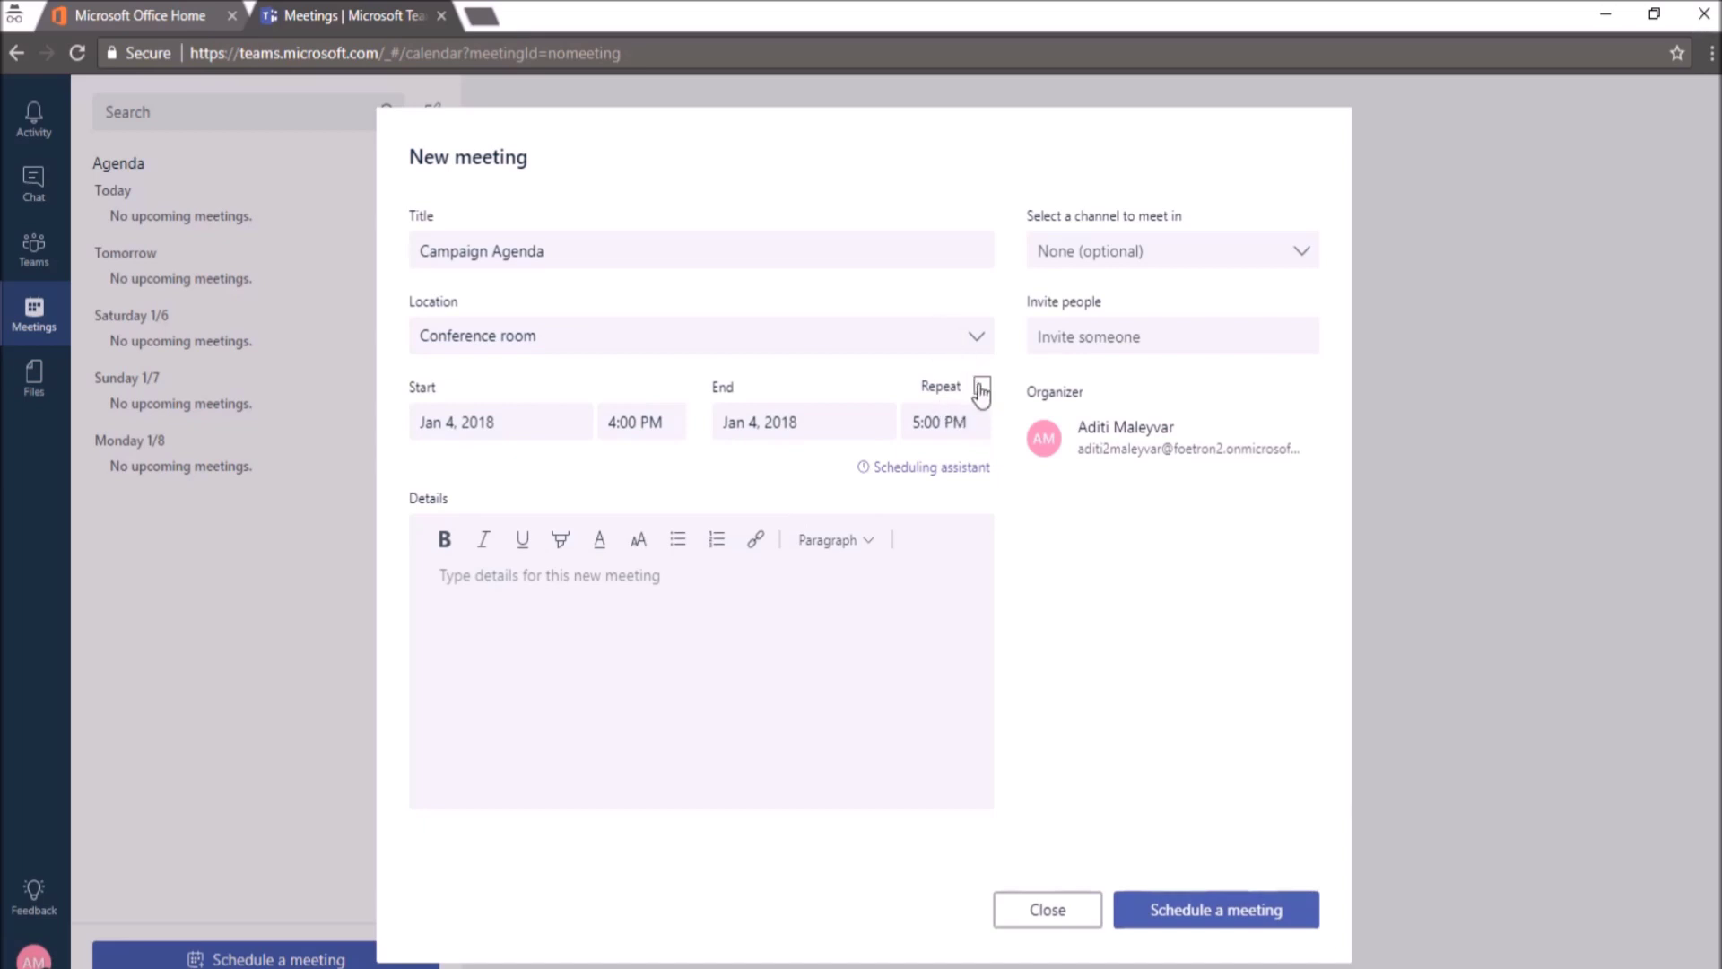
click(983, 389)
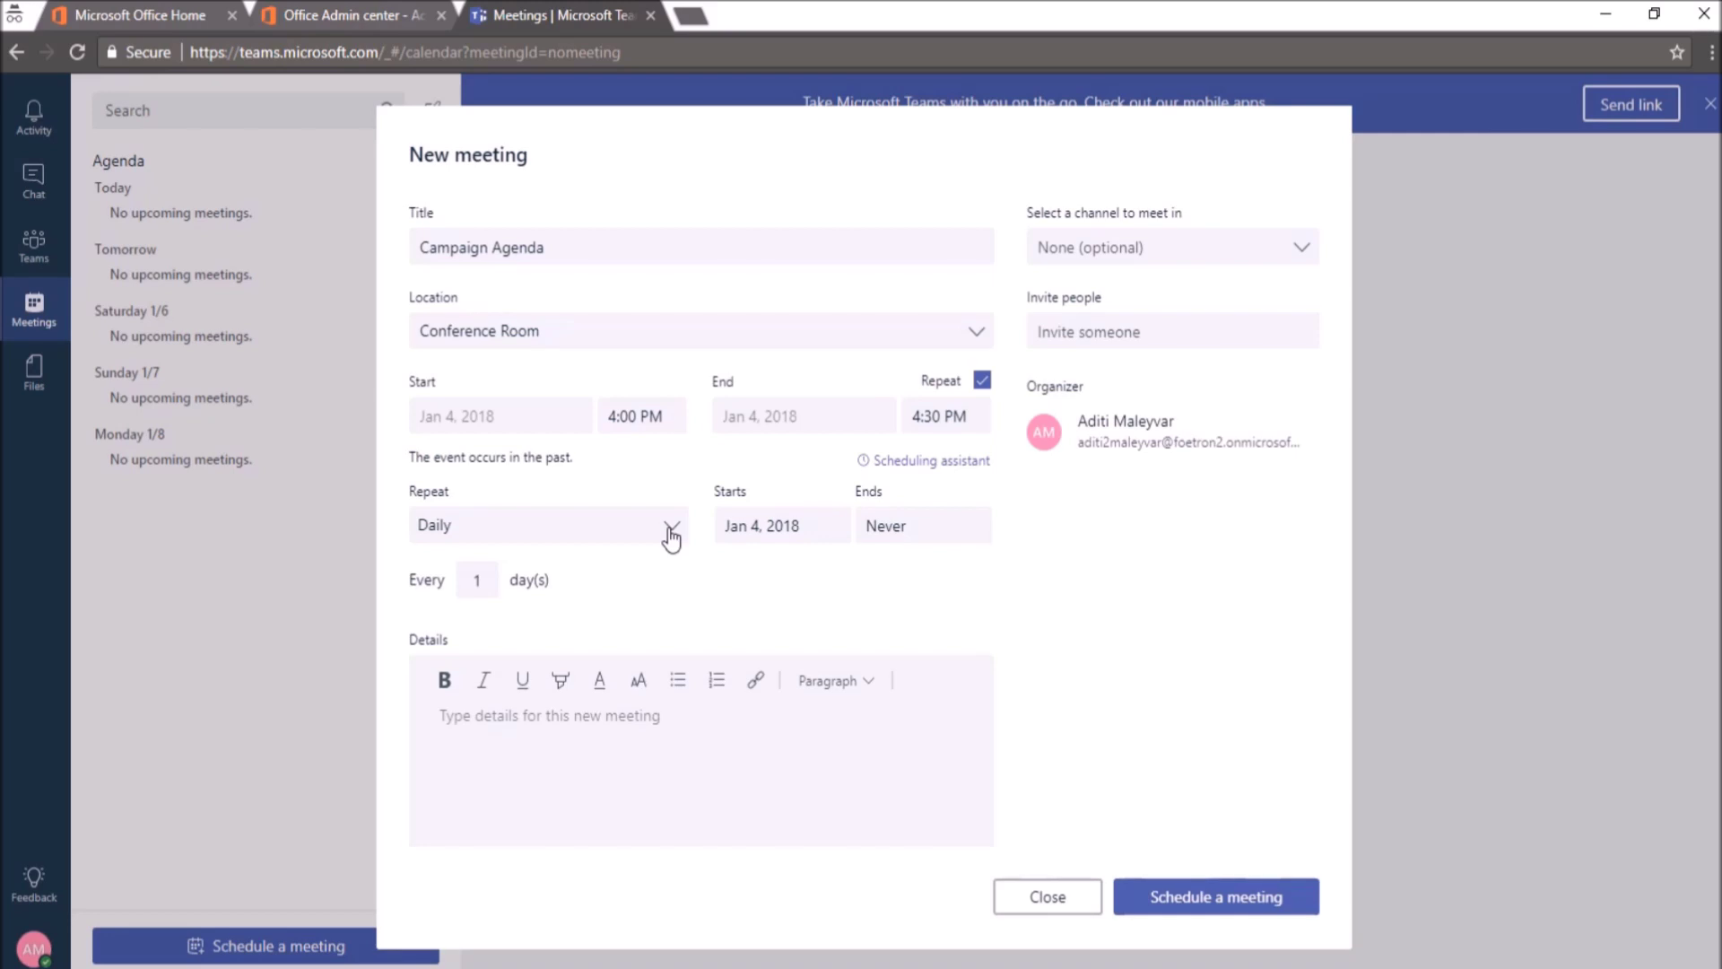
Set the meeting to repeat every Thursday, with the series ending on Jan 5, 2018.
click(672, 537)
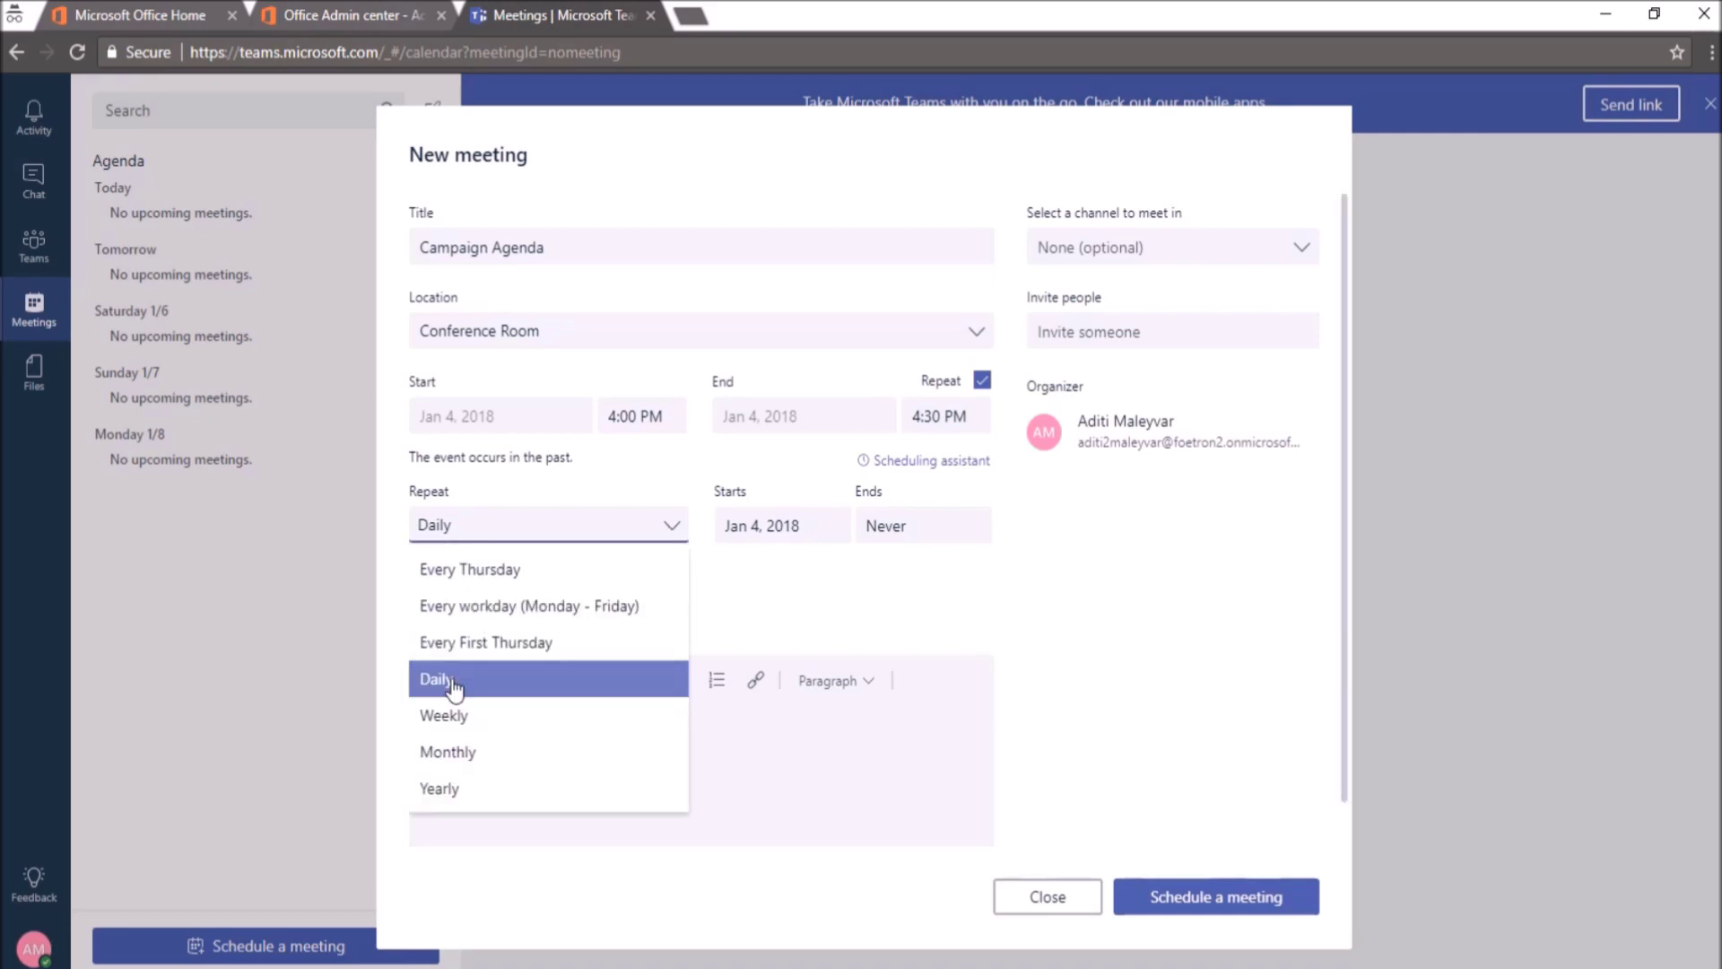
click(511, 579)
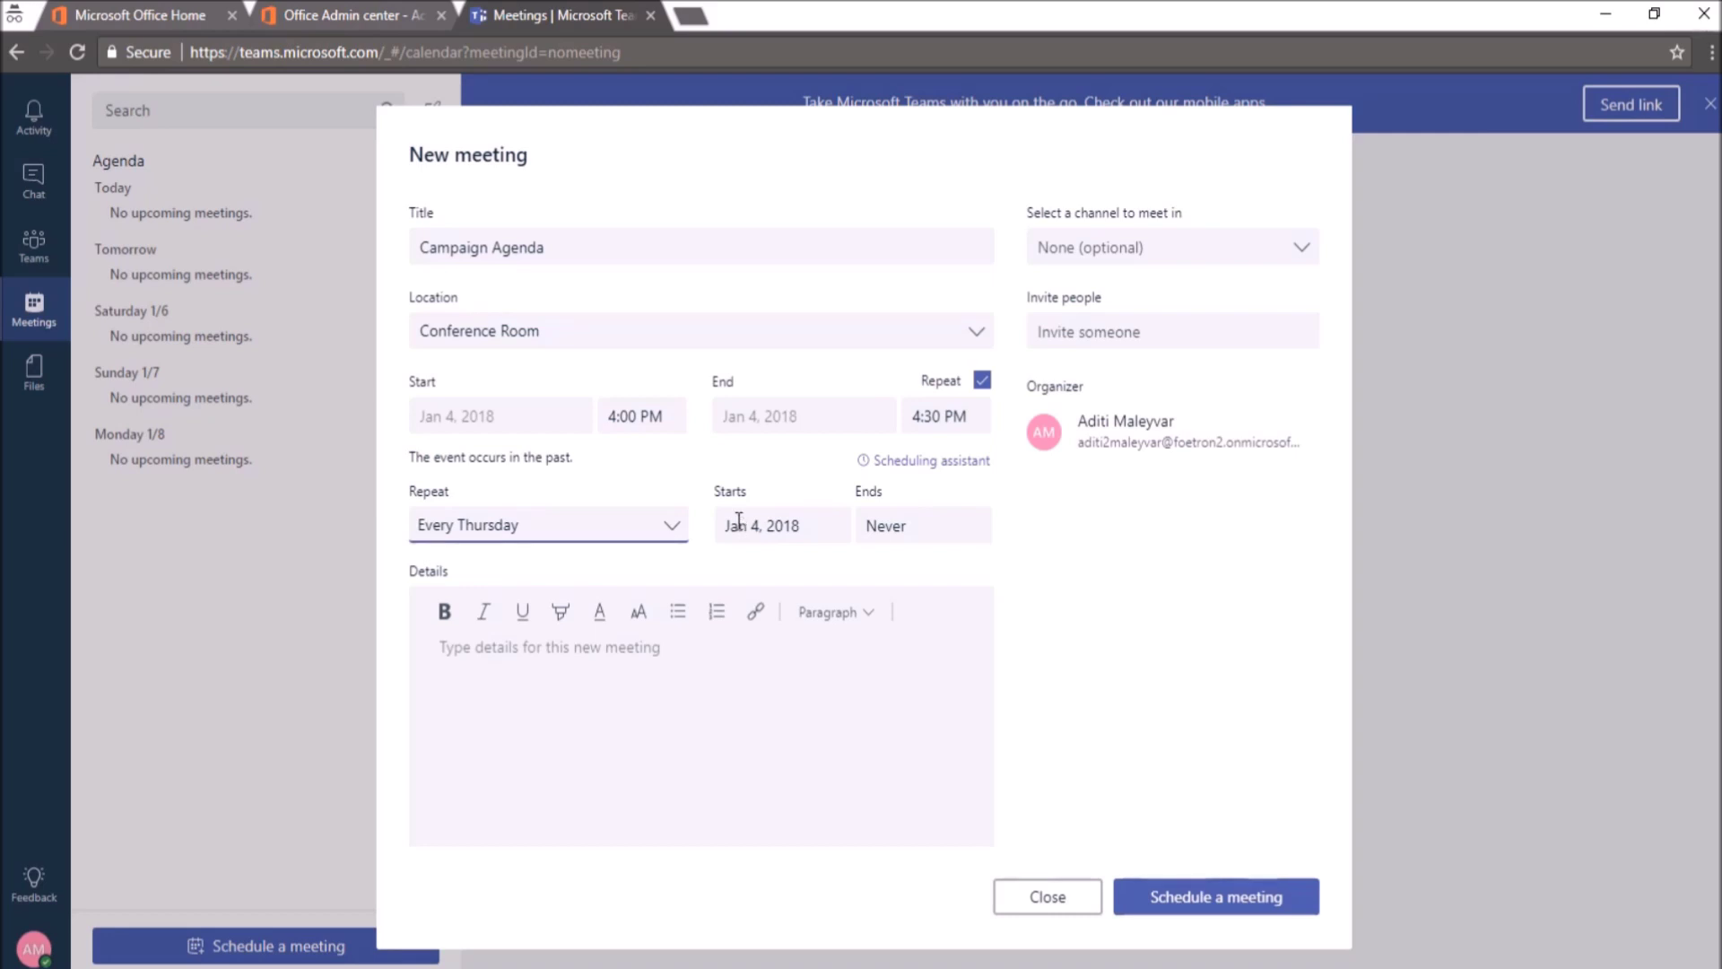
click(868, 538)
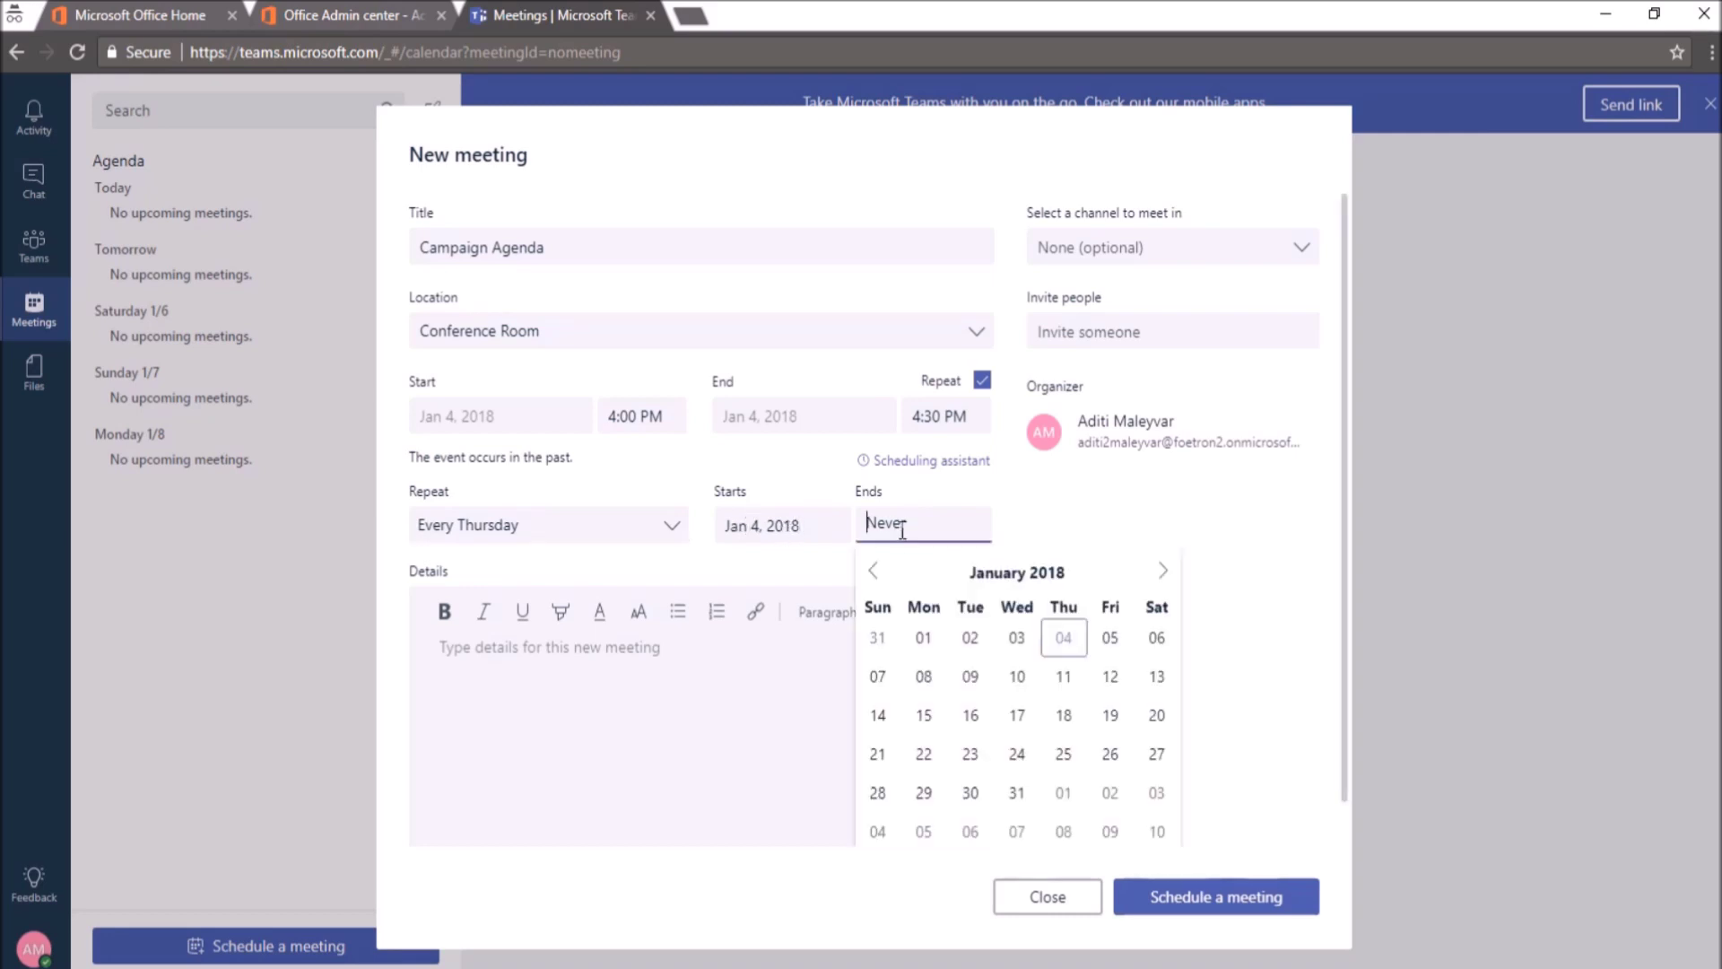
click(973, 680)
click(915, 537)
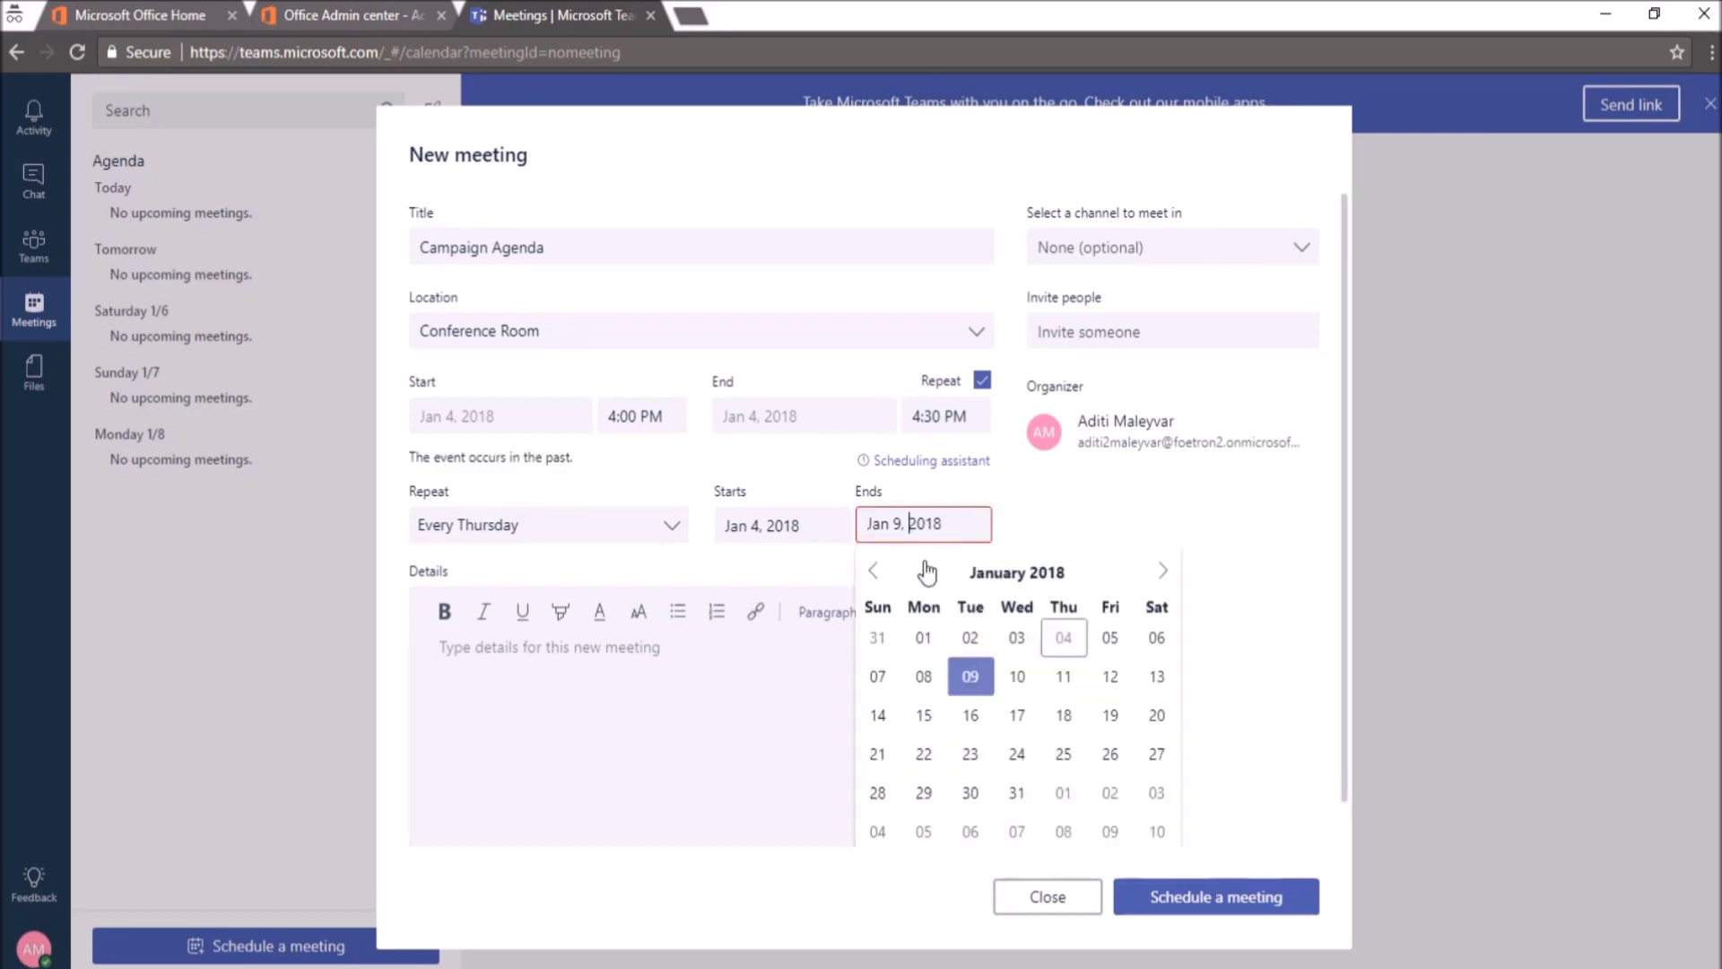
click(1097, 640)
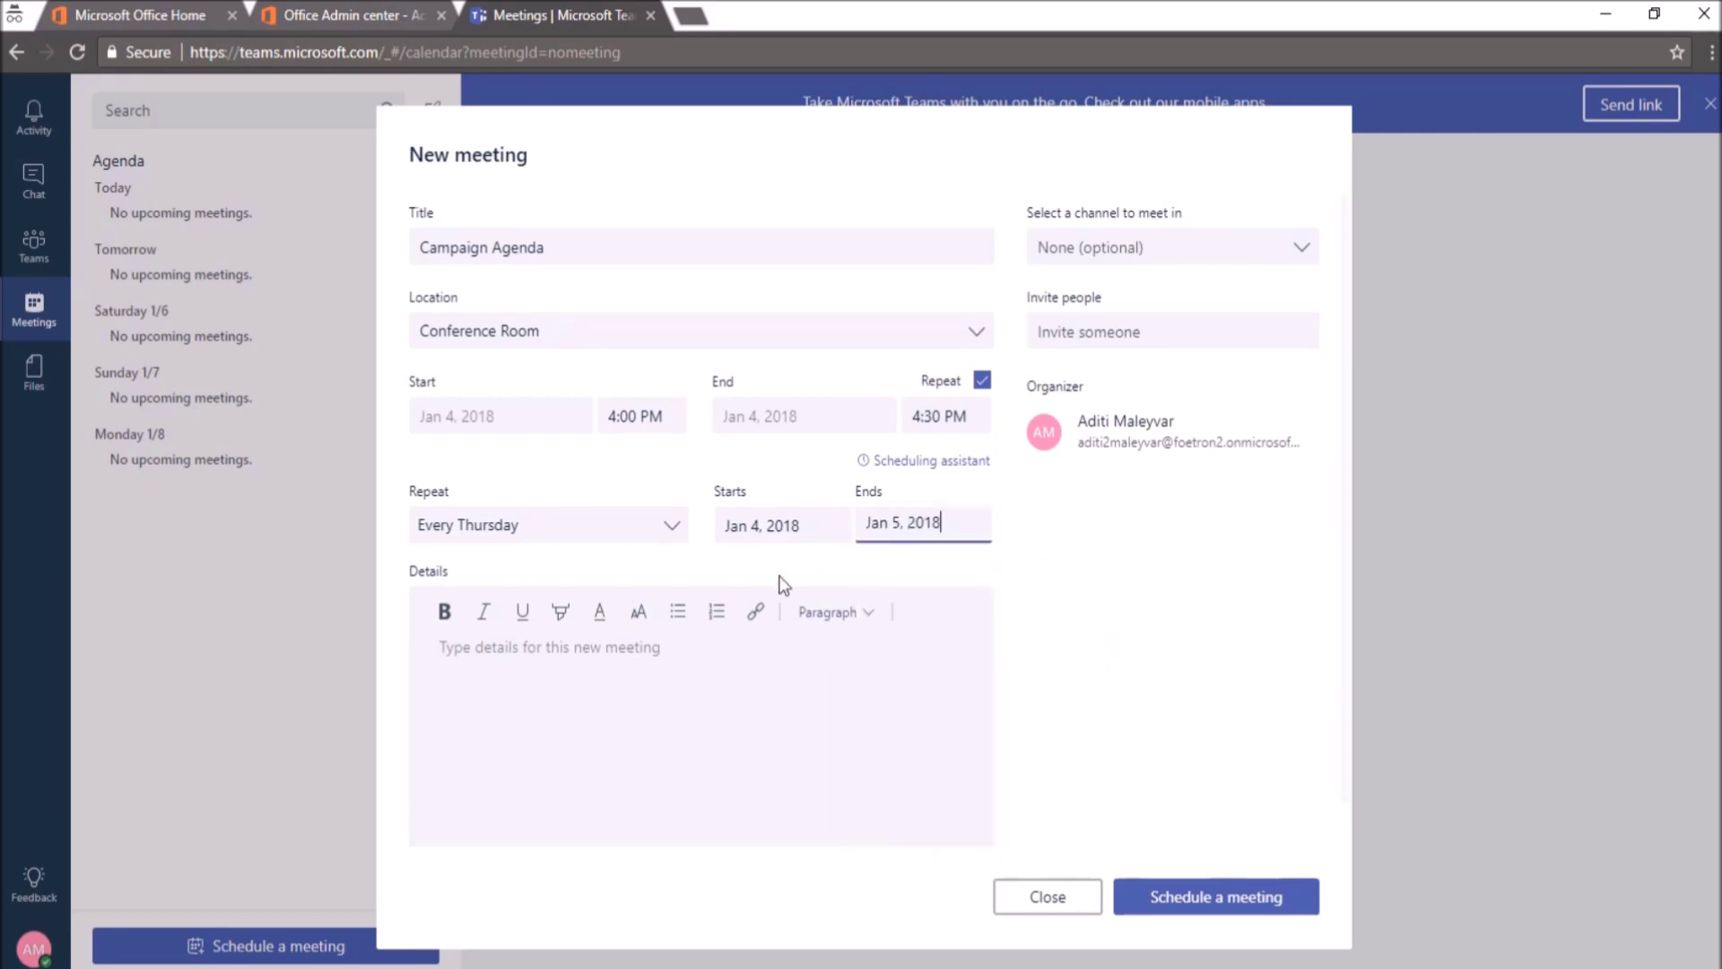
Enter the details "We will discuss the agenda for campaign." and choose the Marketing campaign / Agenda channel to meet in.
click(555, 643)
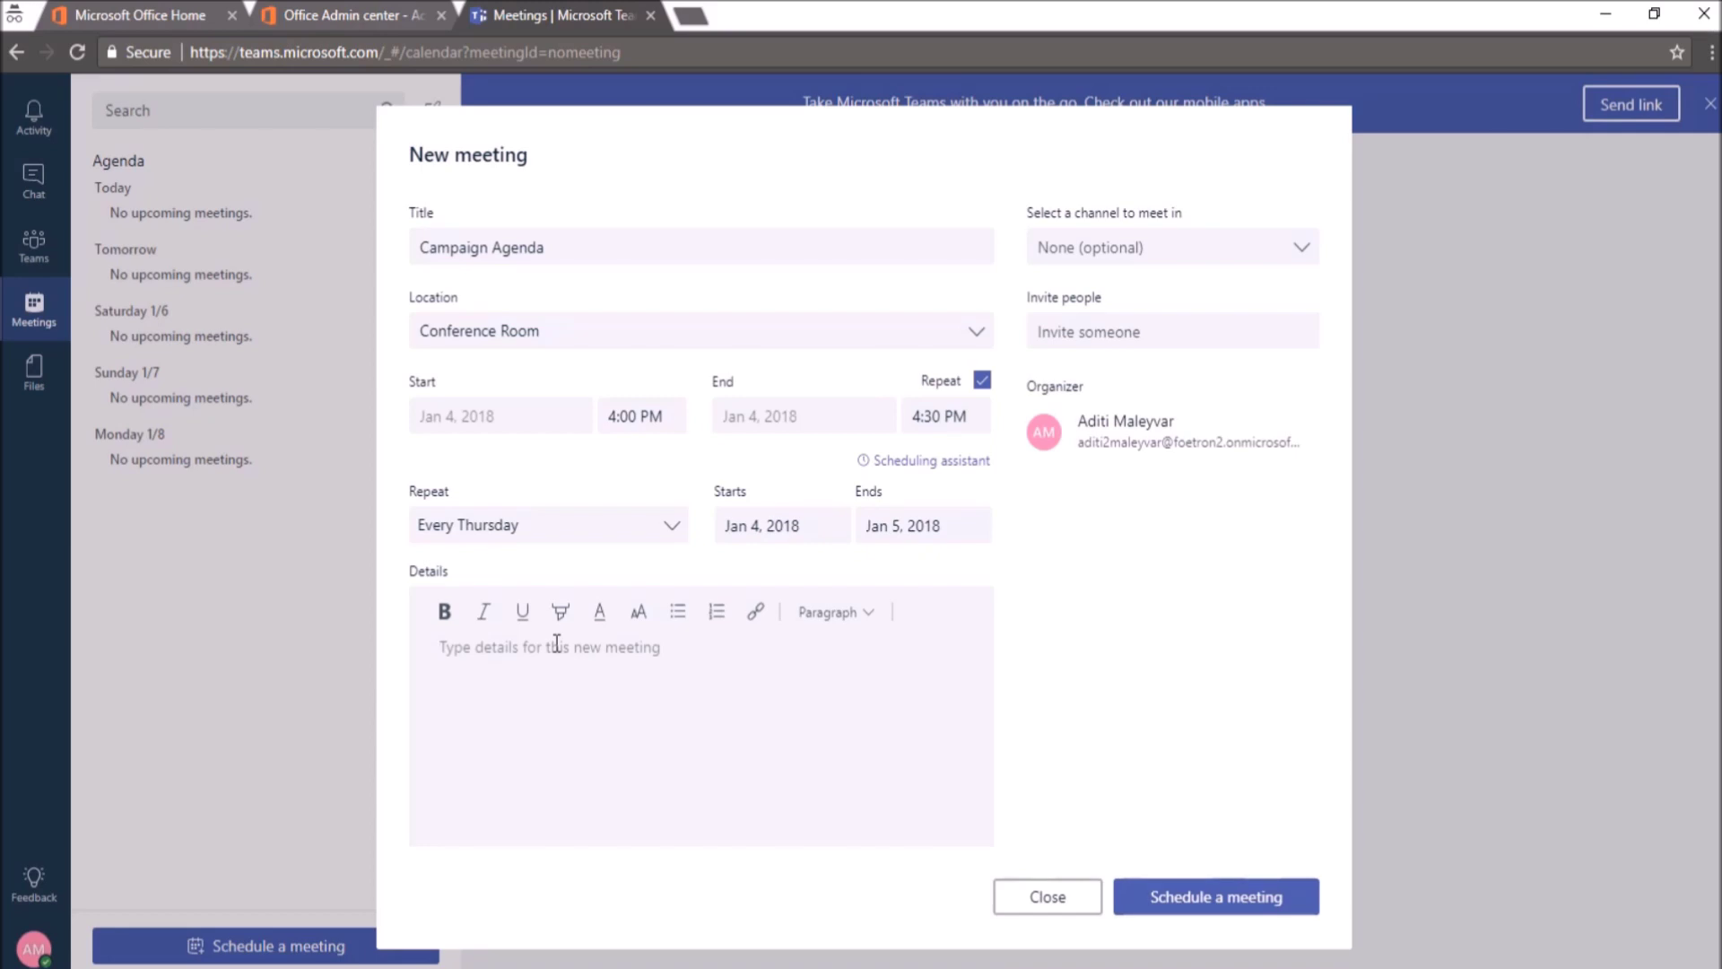
text(We will discuss the agenda for campaign.)
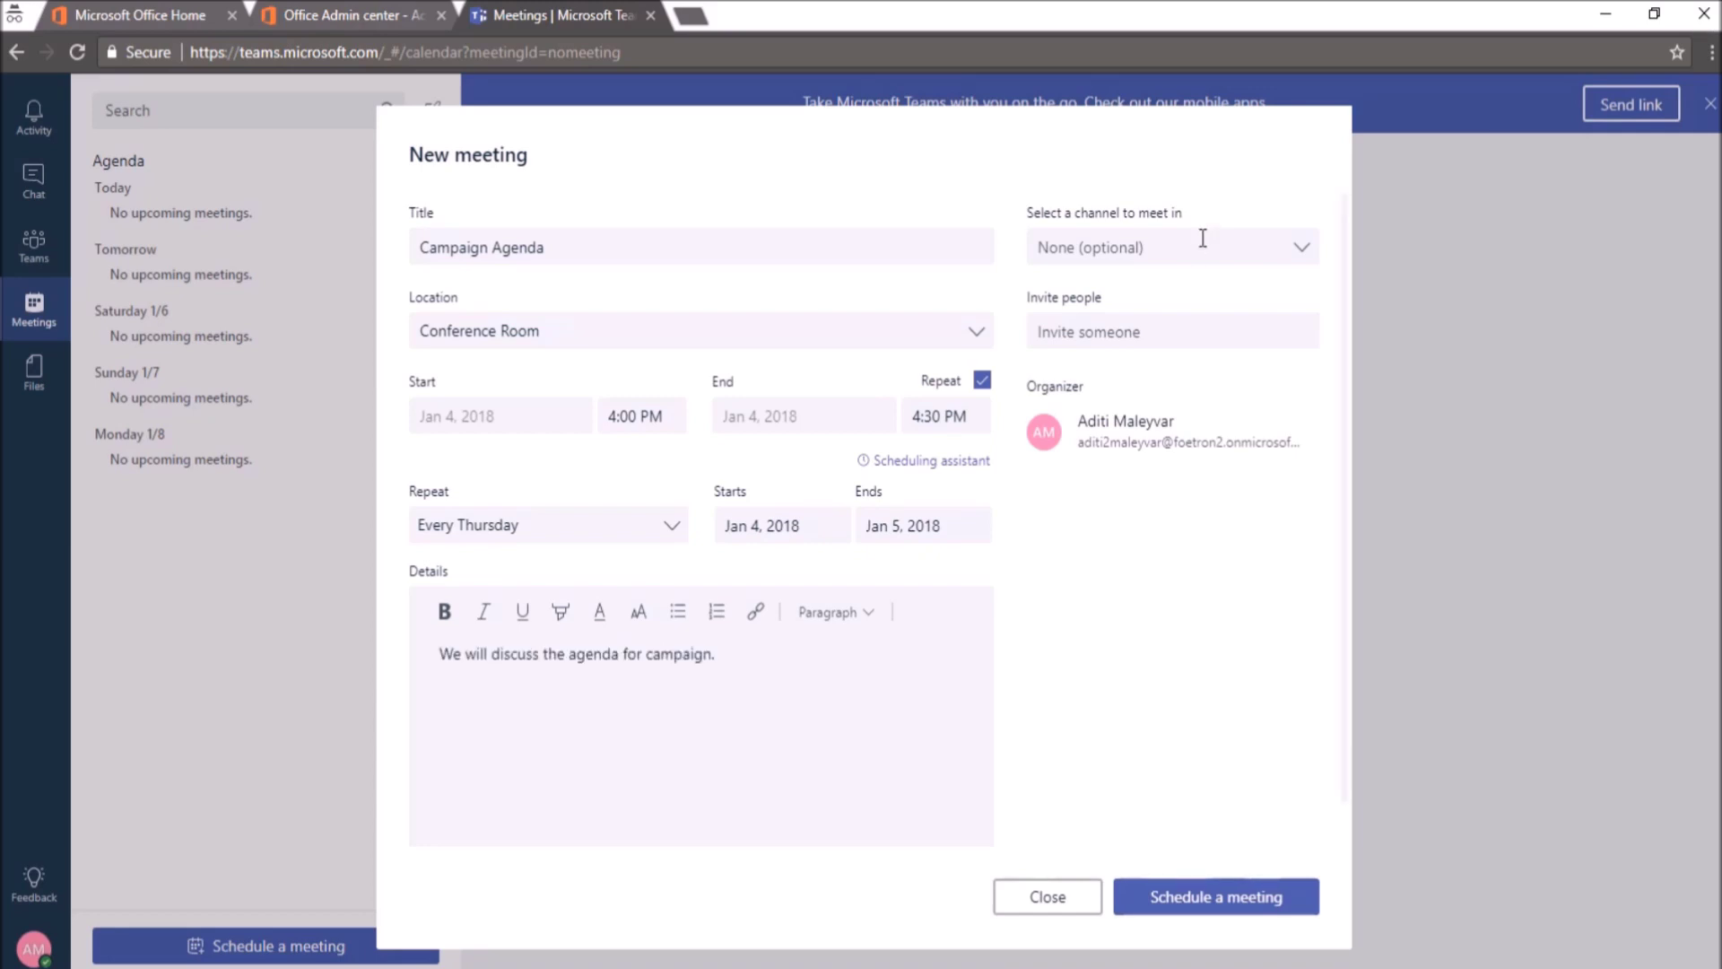
click(1299, 252)
click(1157, 512)
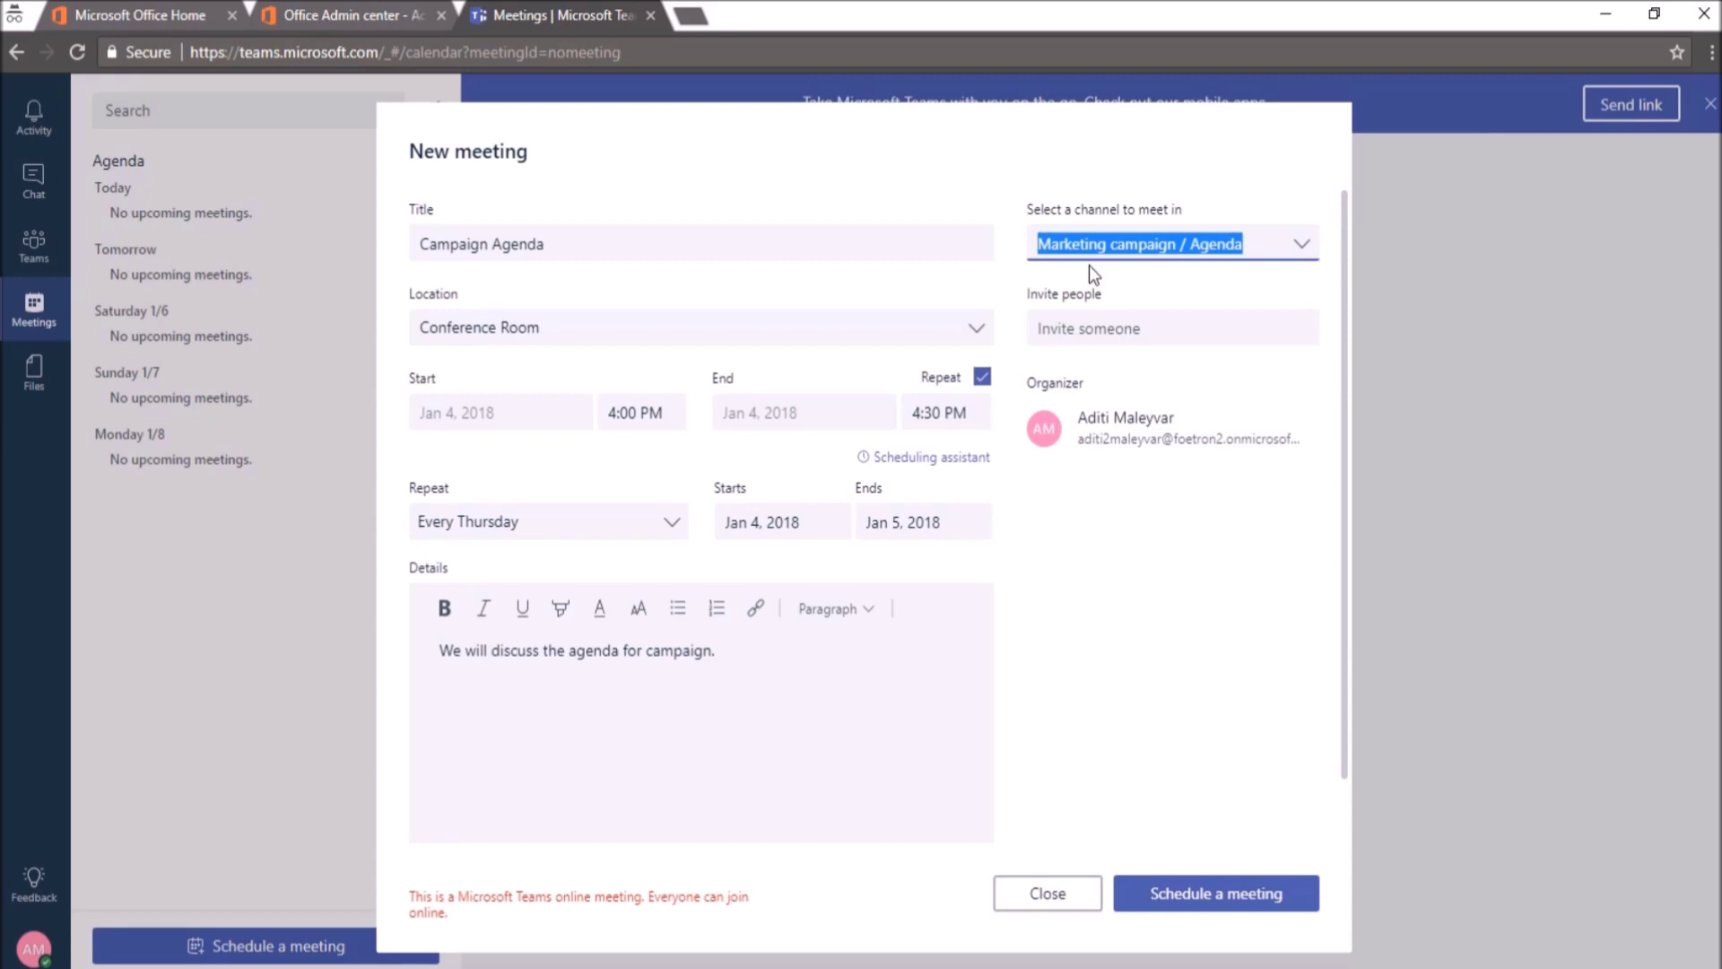
click(1088, 264)
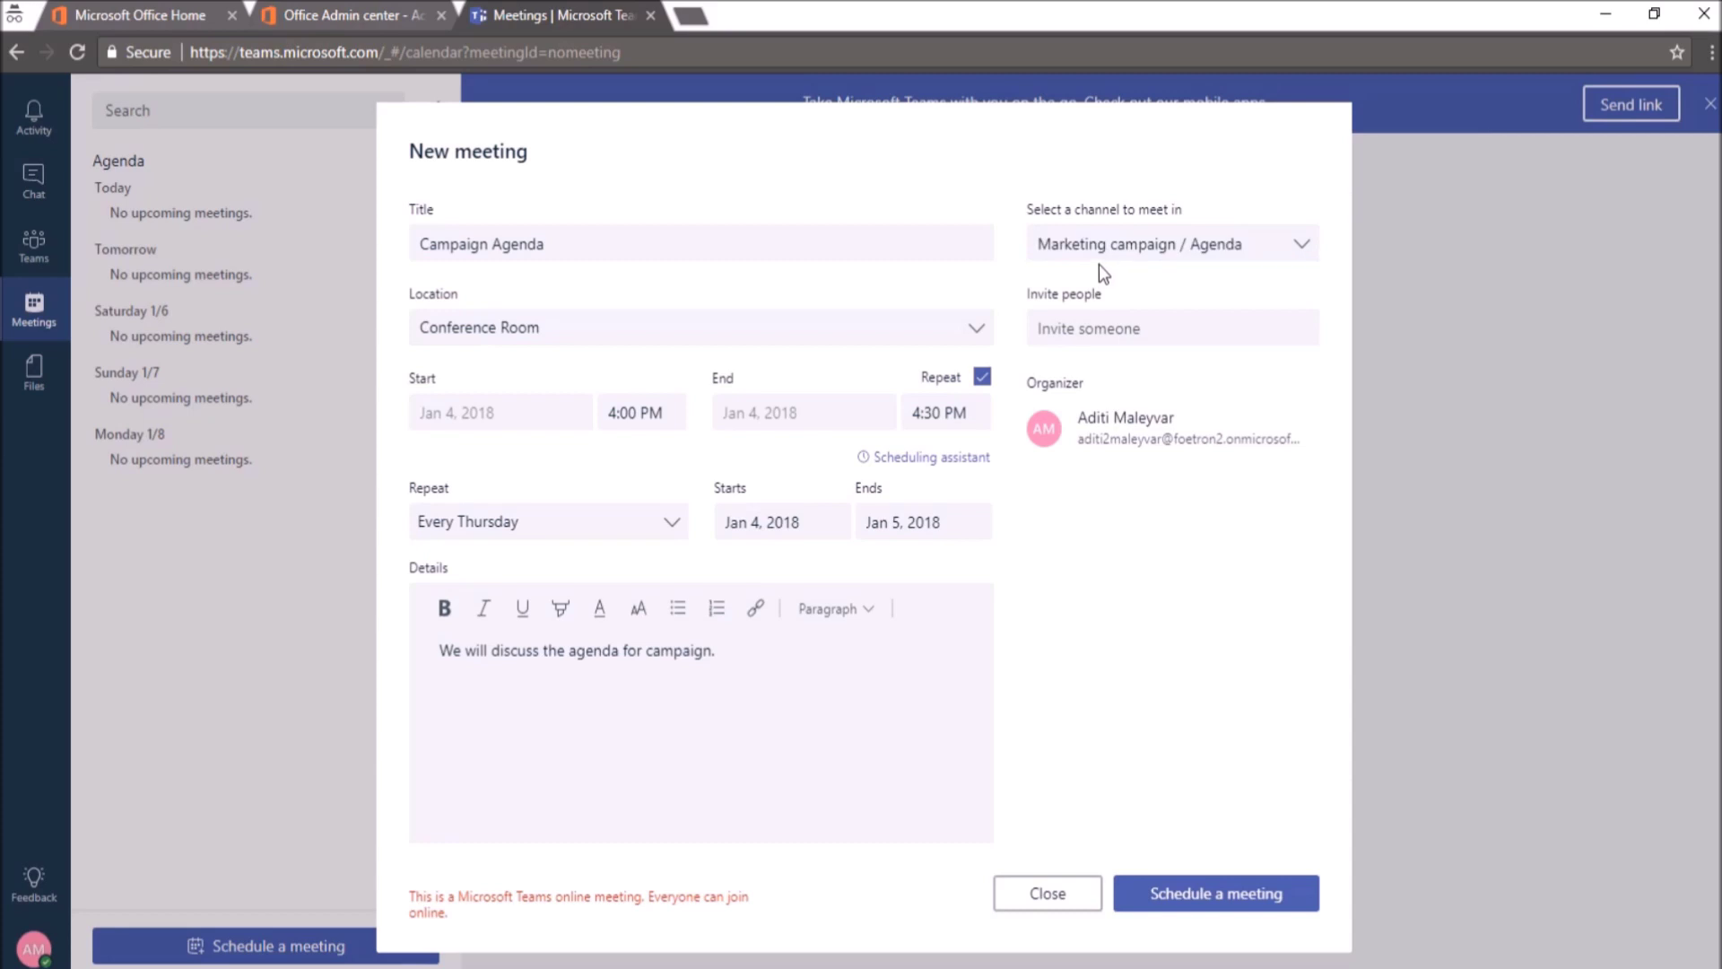
Invite two colleagues by name as attendees and schedule the meeting.
click(1142, 329)
text(A)
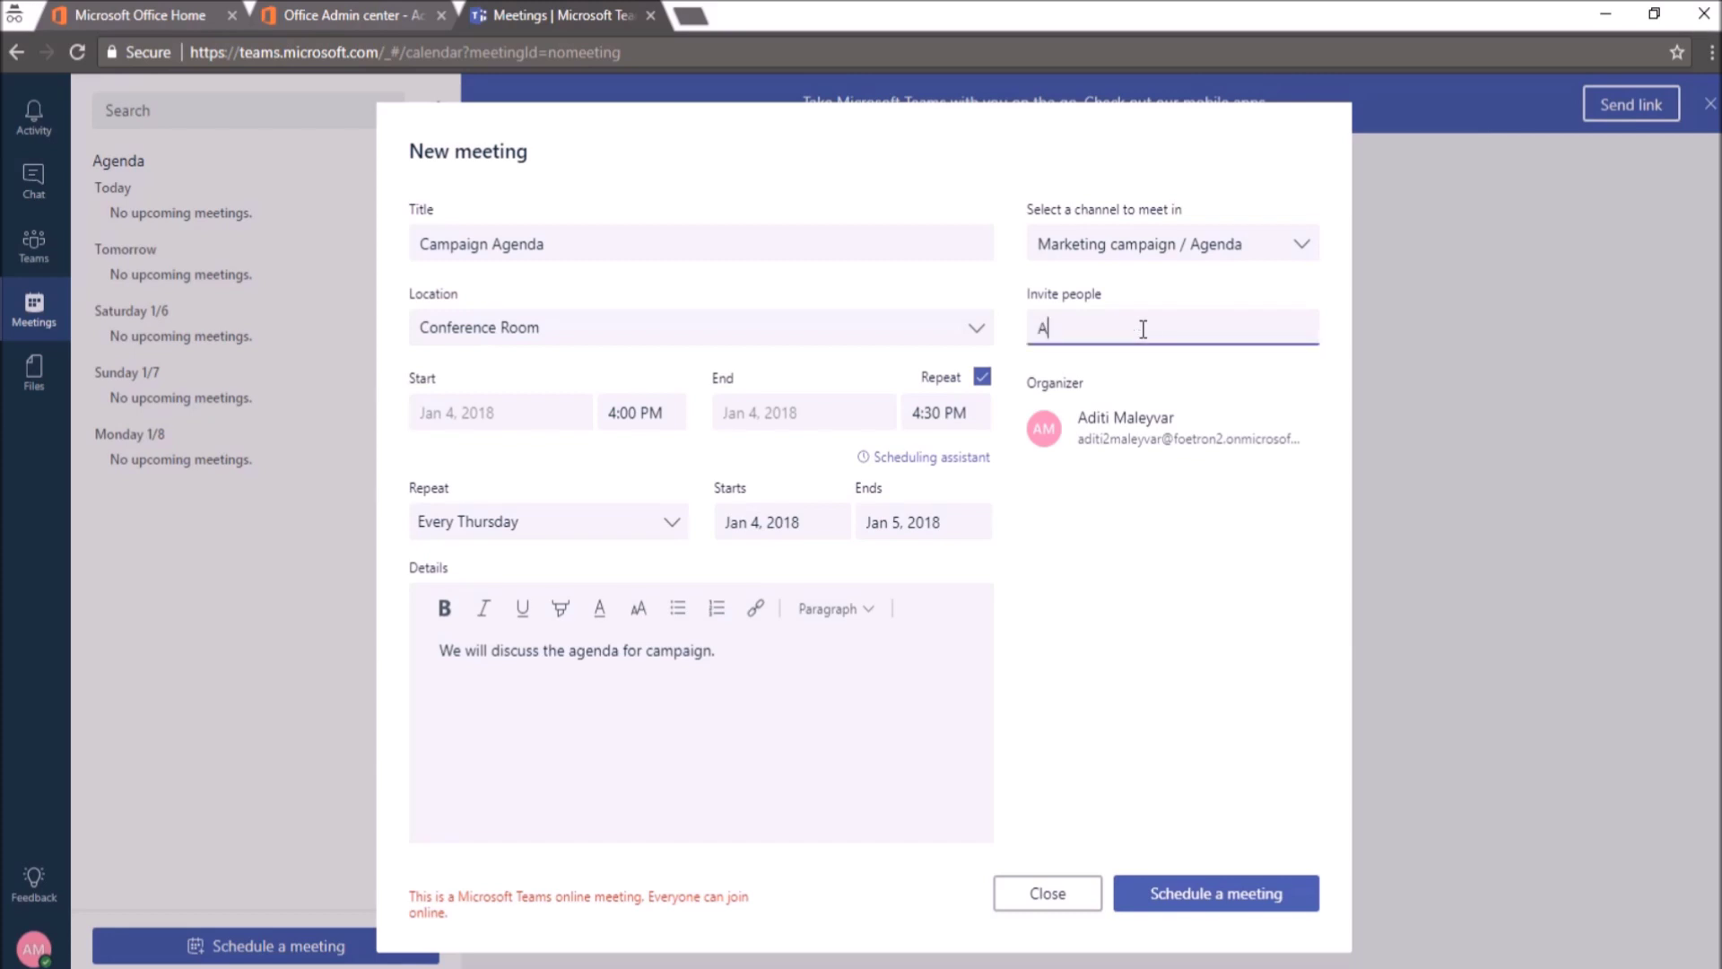
text(len)
key(Return)
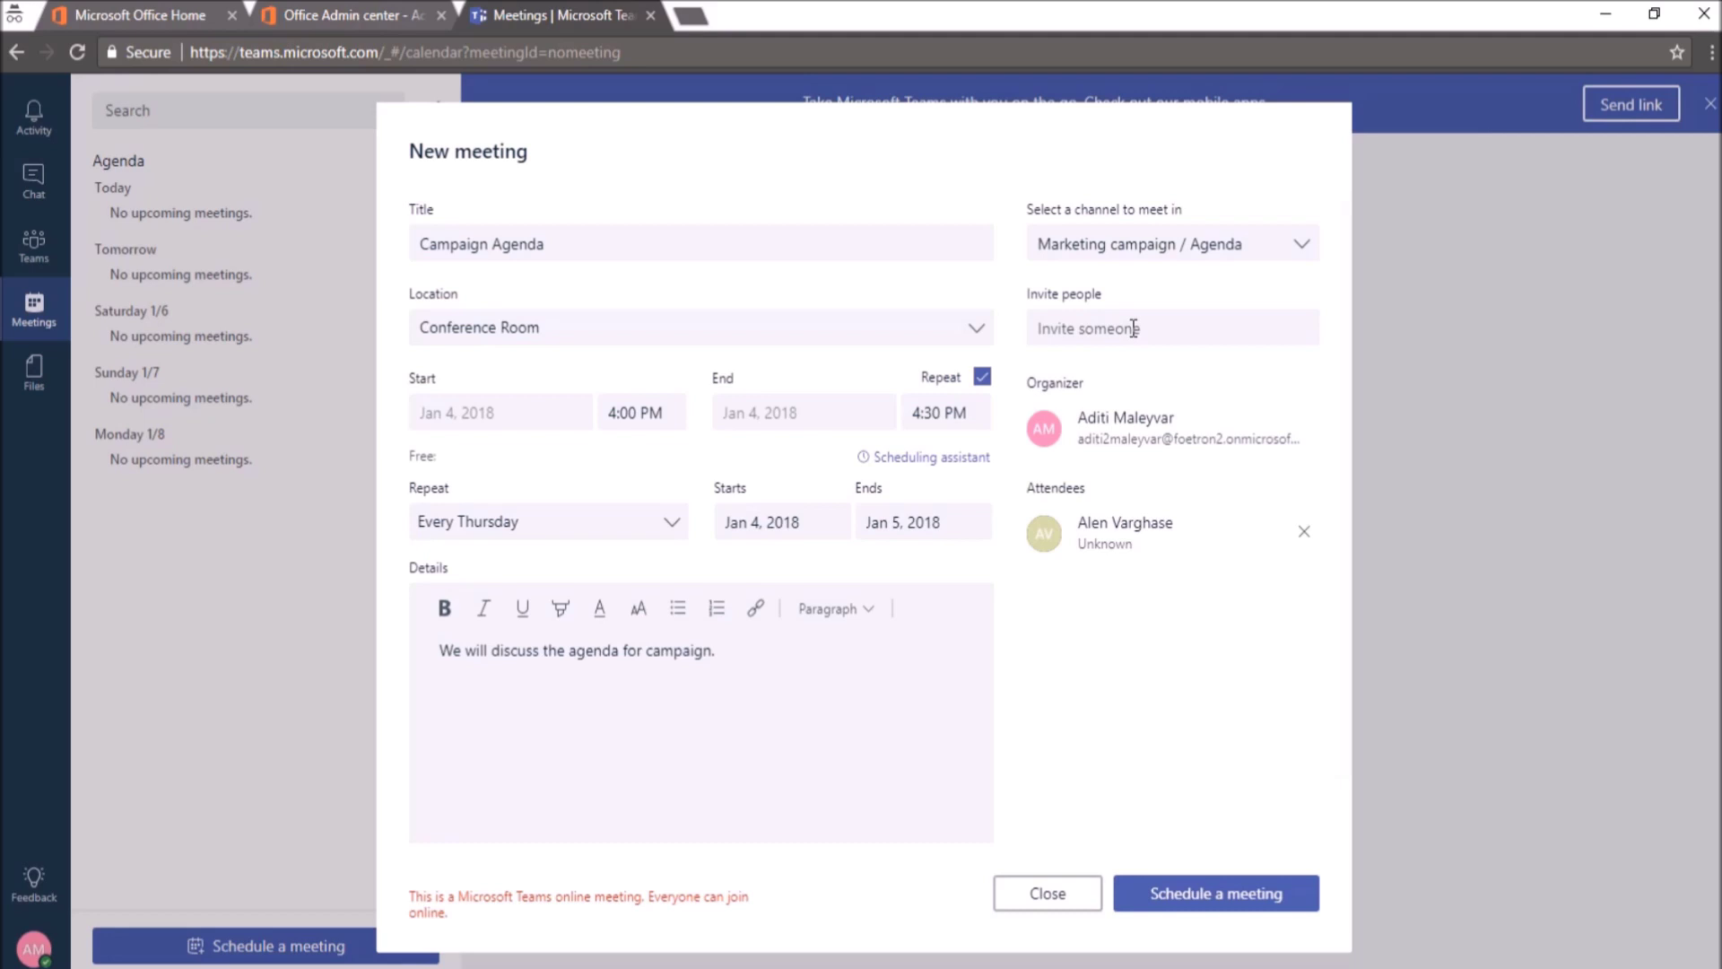
click(1132, 329)
text(Anshi)
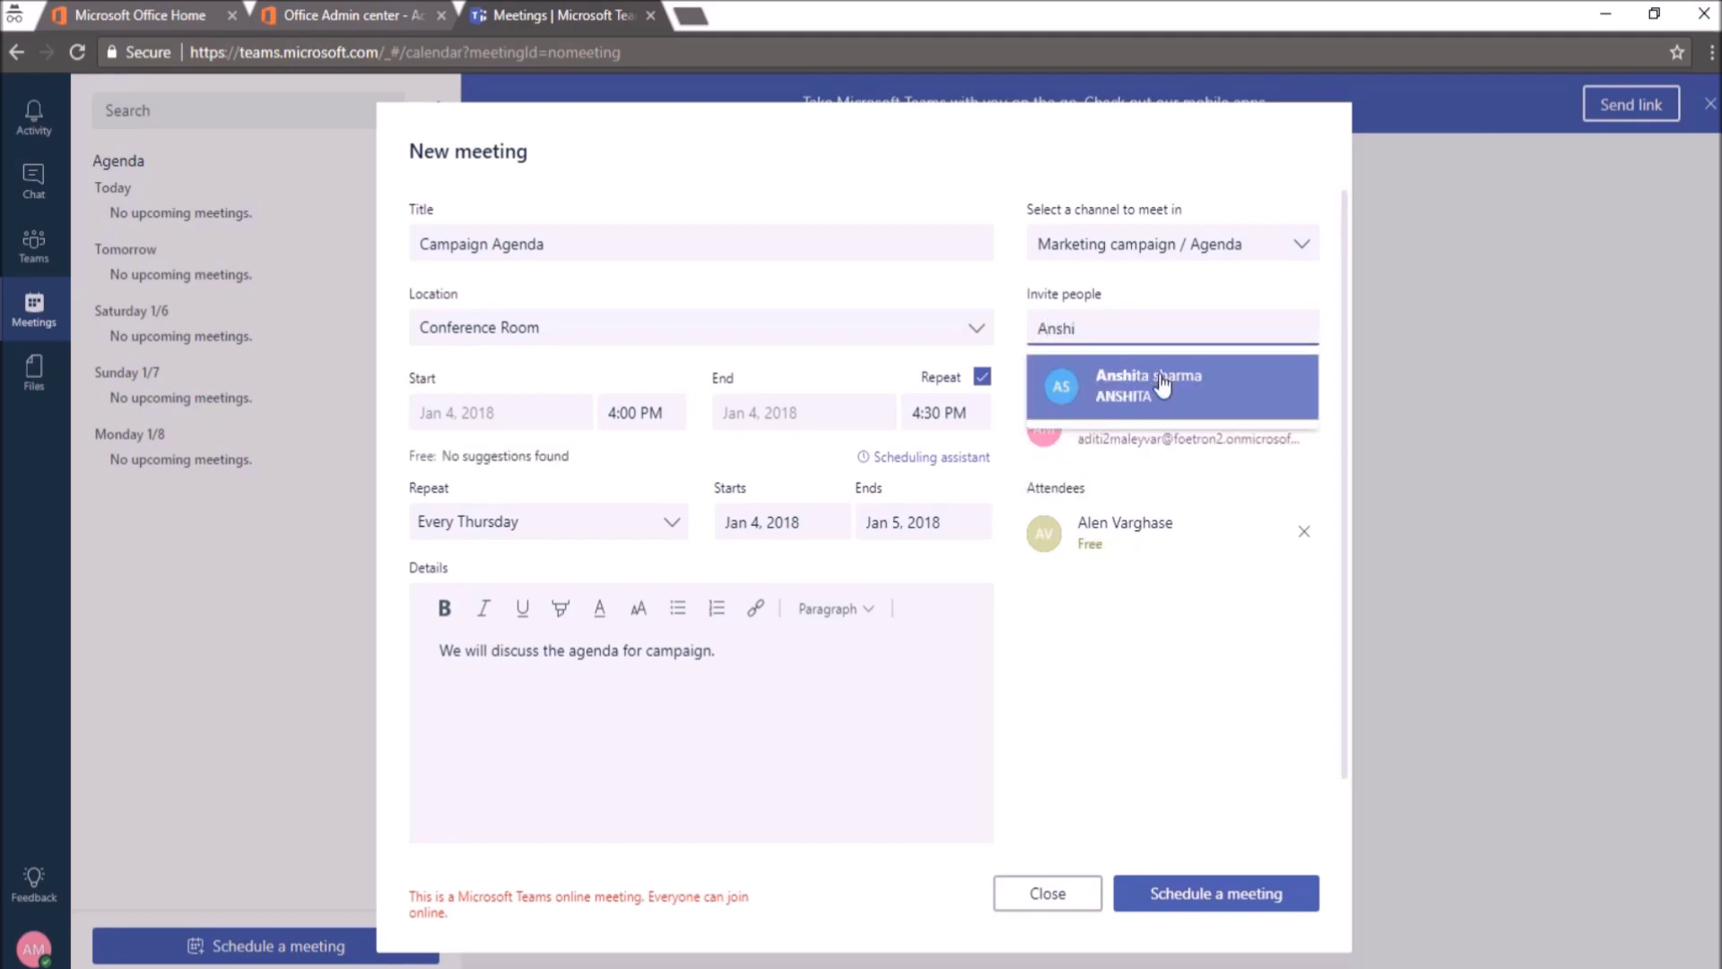
click(1160, 380)
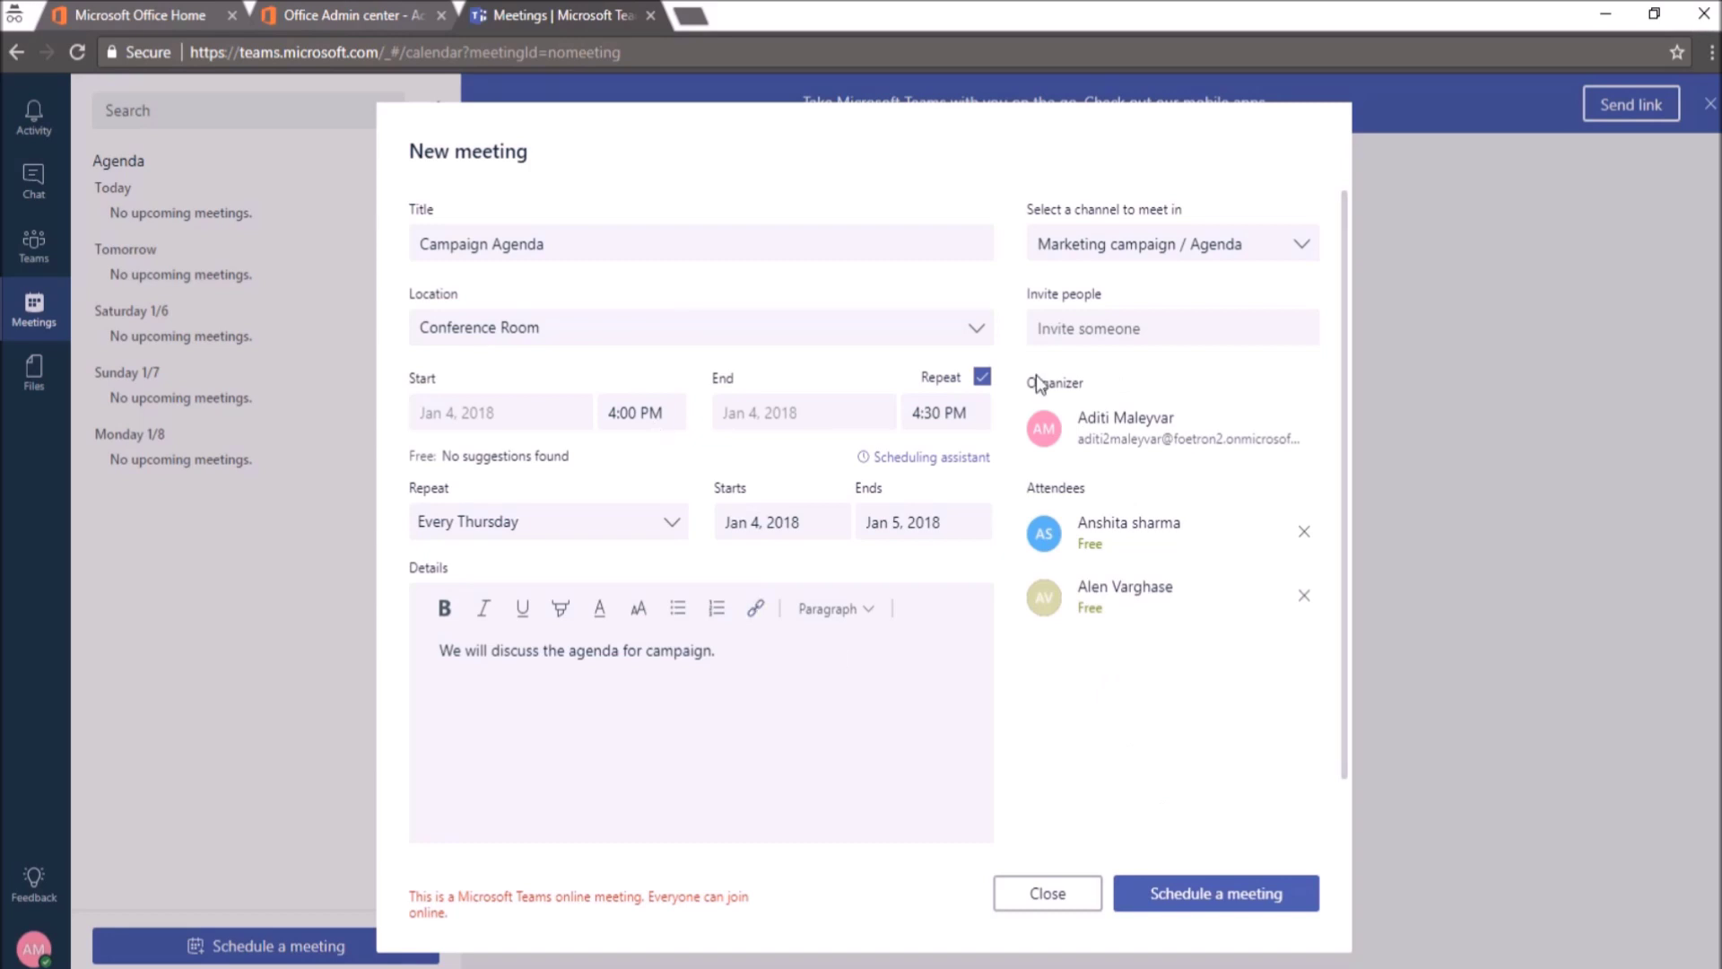
click(1181, 898)
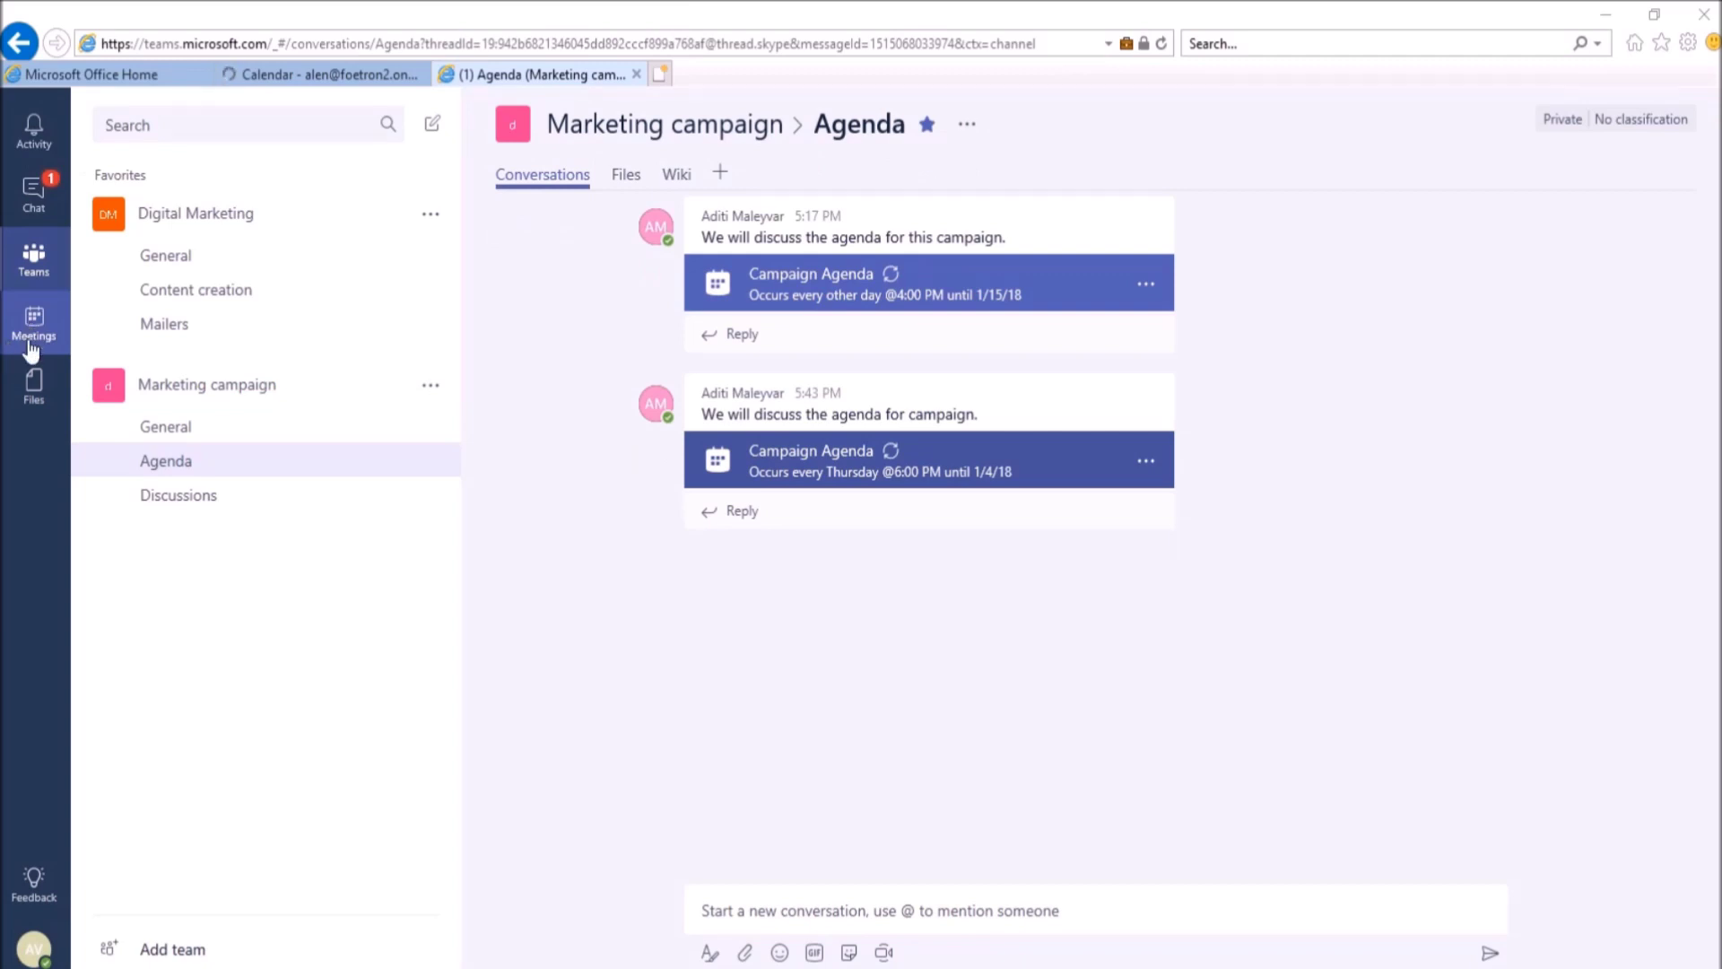
In the invited attendee's Teams account, view today's Campaign Agenda meeting and accept the invitation.
click(34, 323)
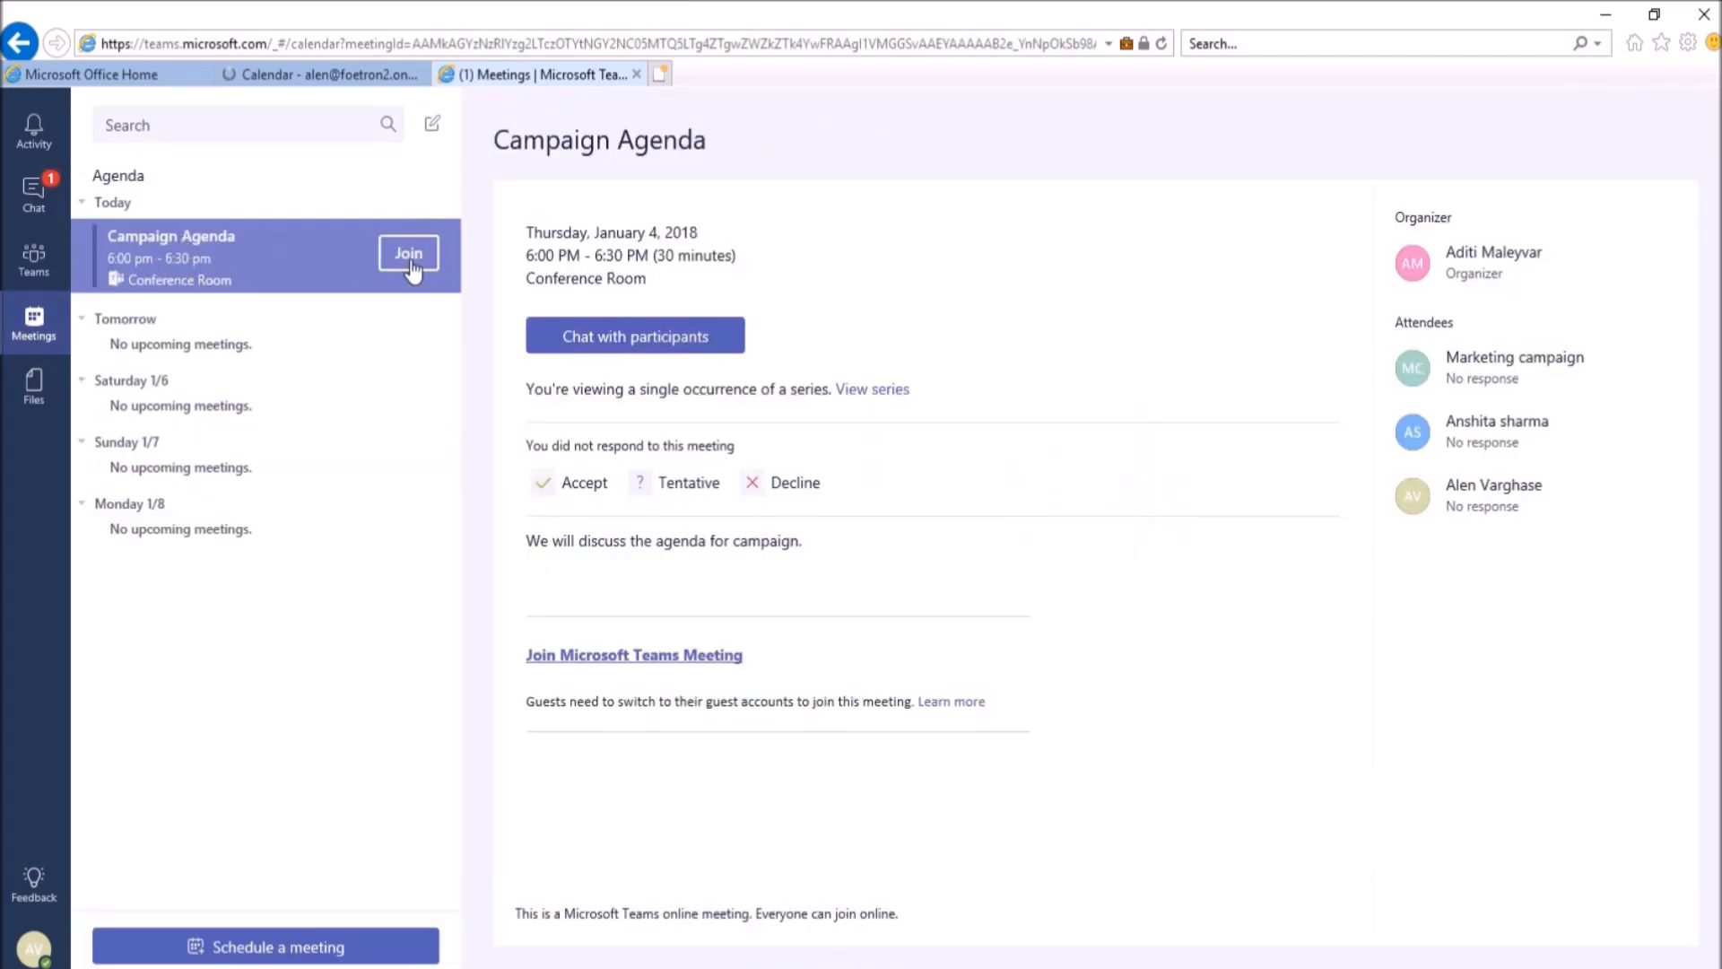
click(538, 480)
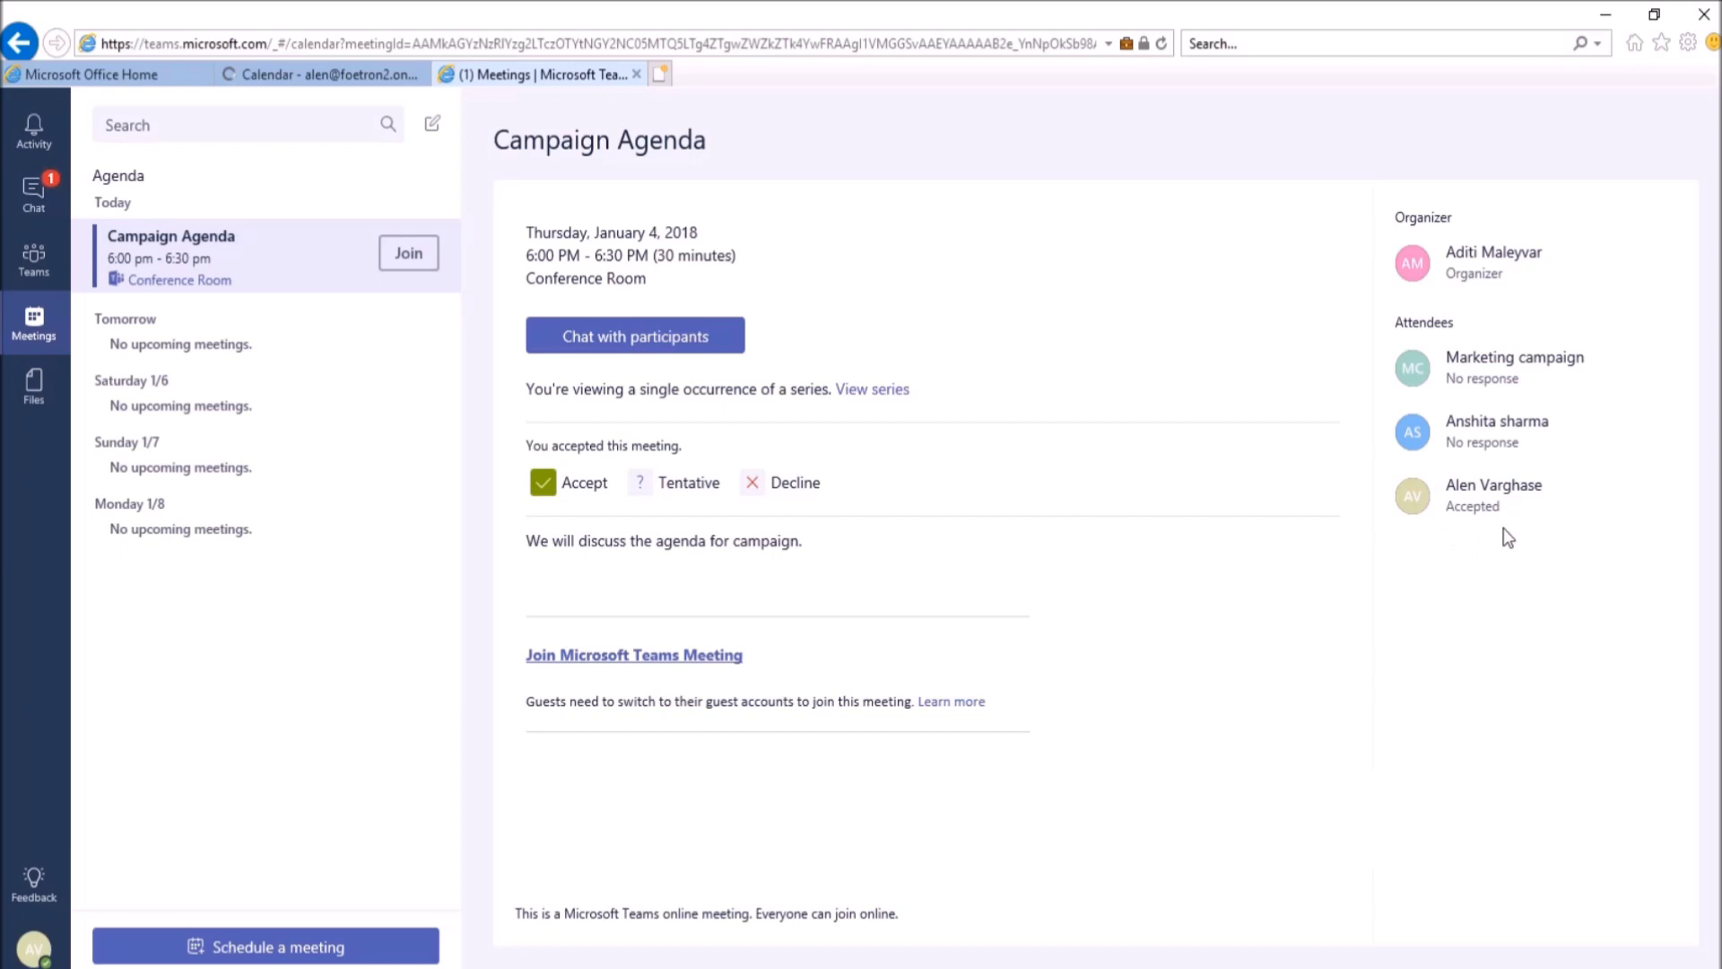
Switch to the Outlook calendar and open the 6:00 PM Campaign Agenda event for editing to check the attendees' responses.
key(ctrl+shift+Tab)
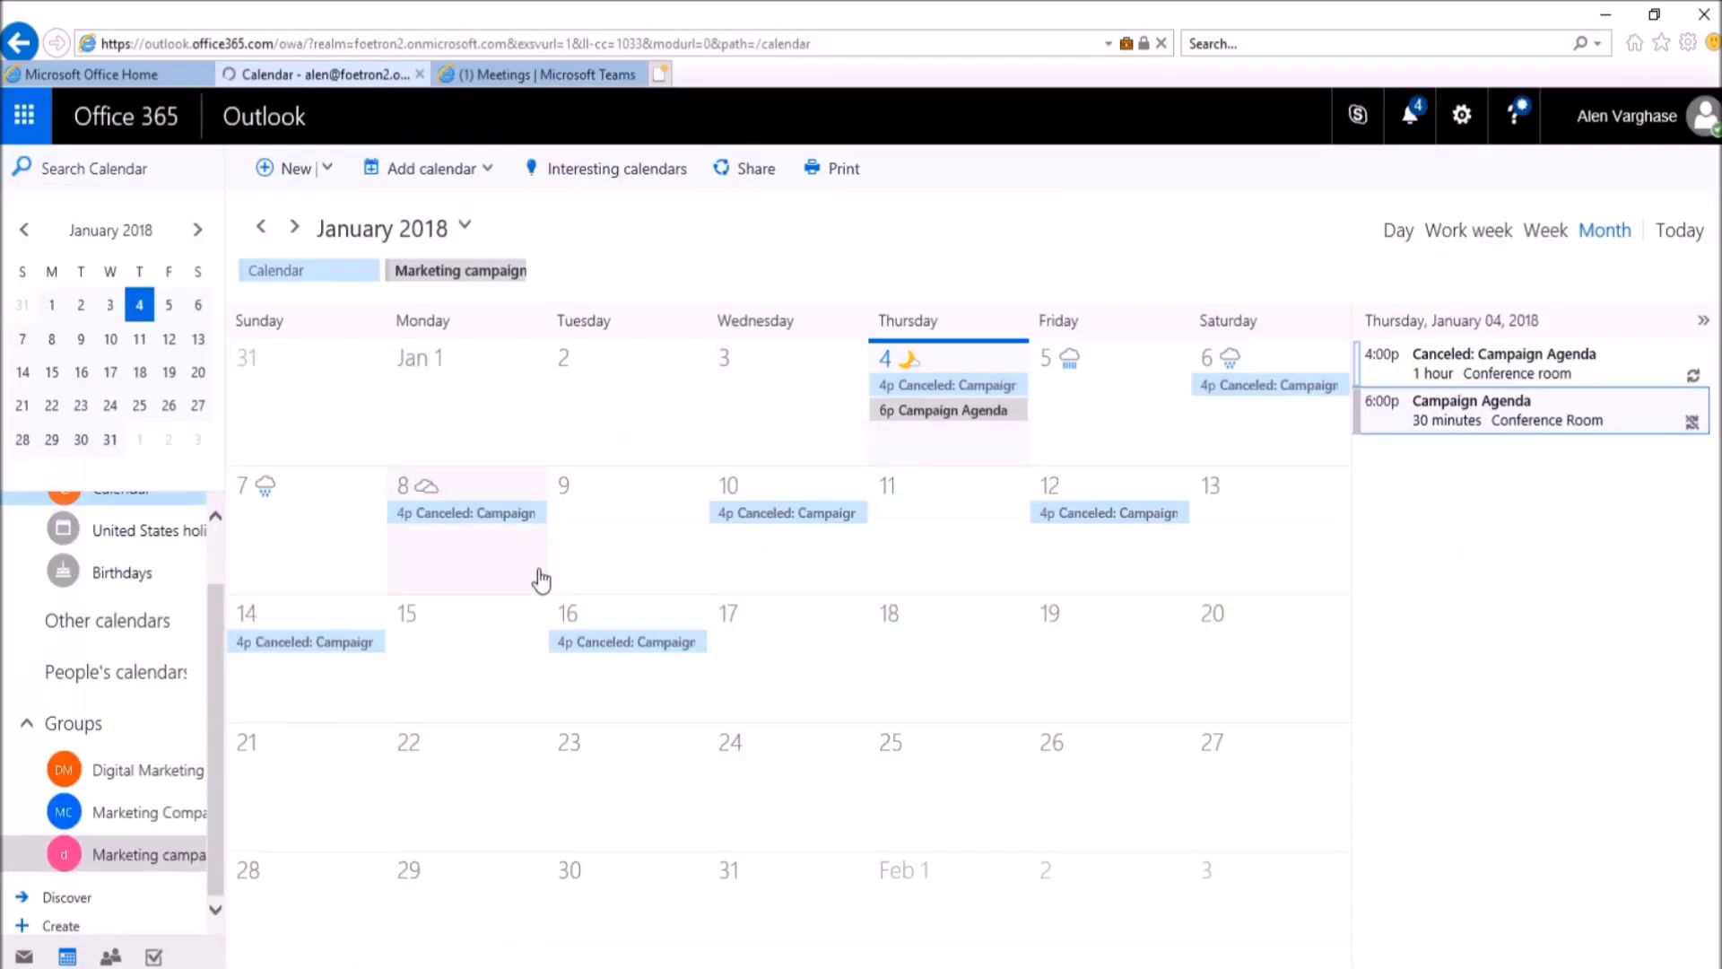
click(1460, 419)
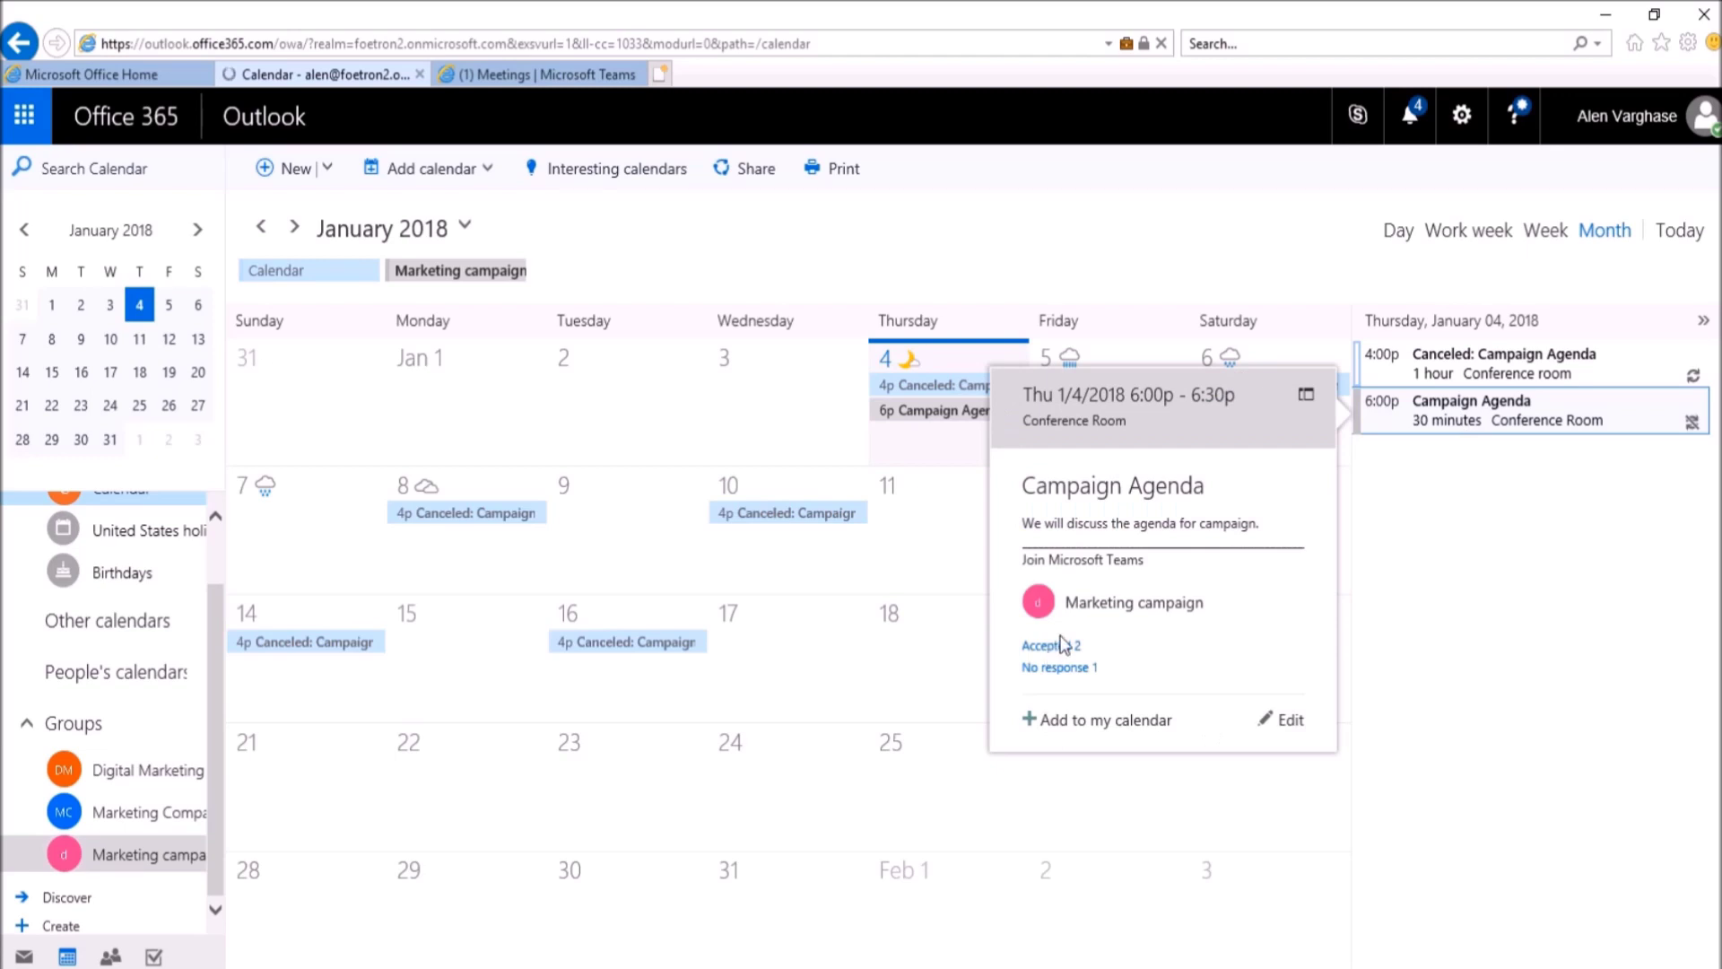
click(1281, 715)
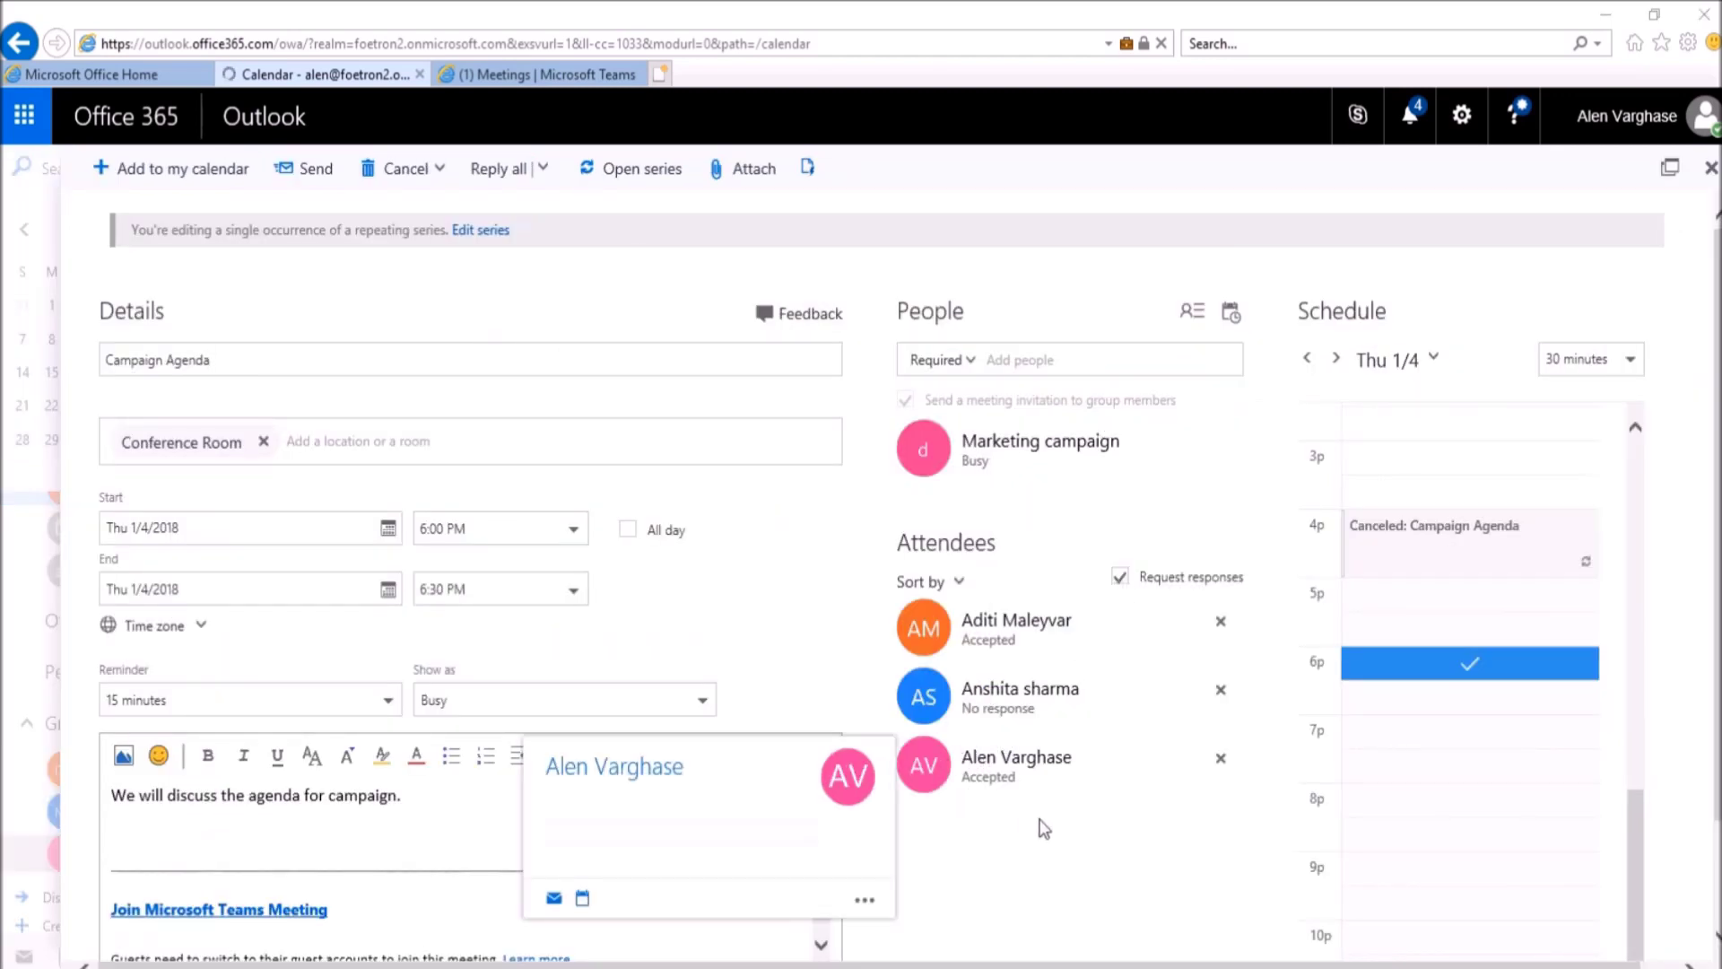
click(1002, 819)
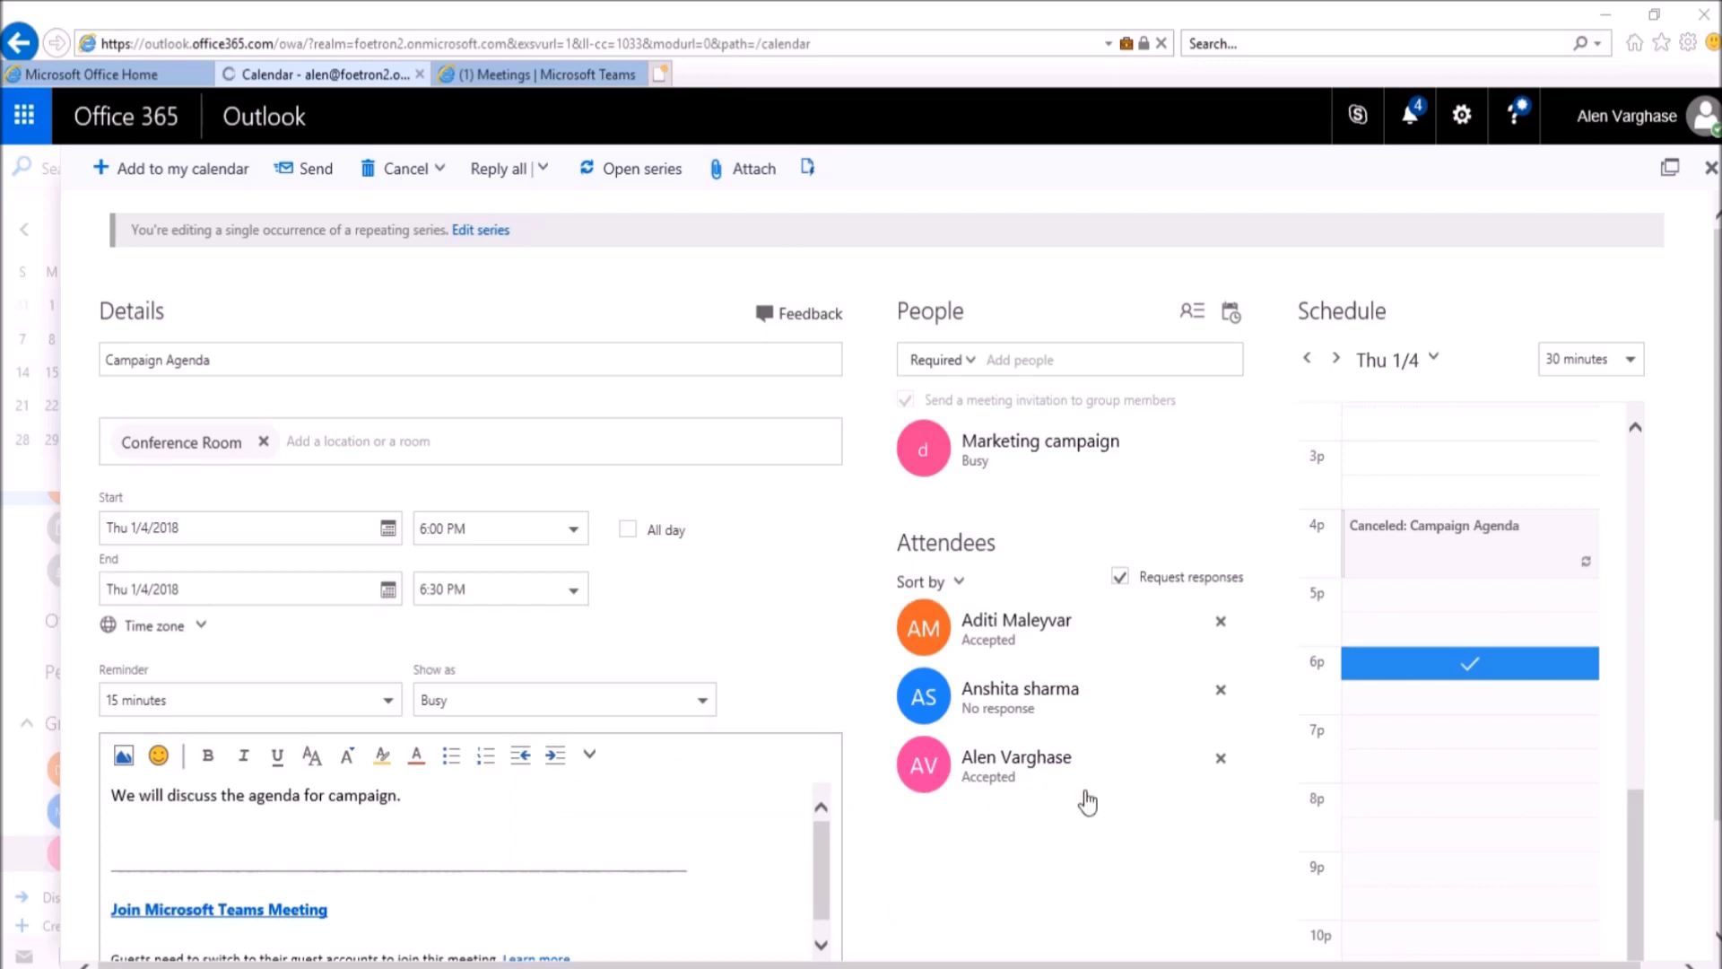